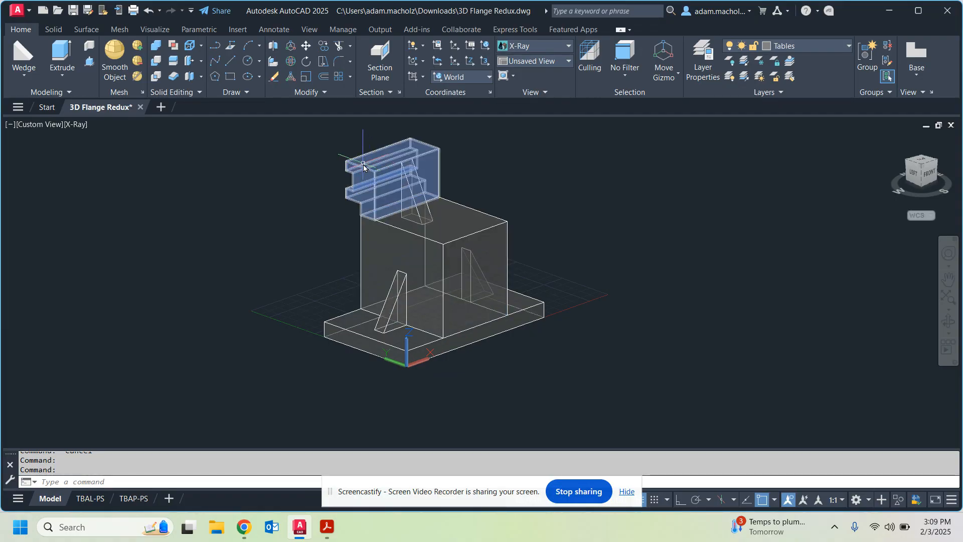
scroll(368, 171, "up", 5)
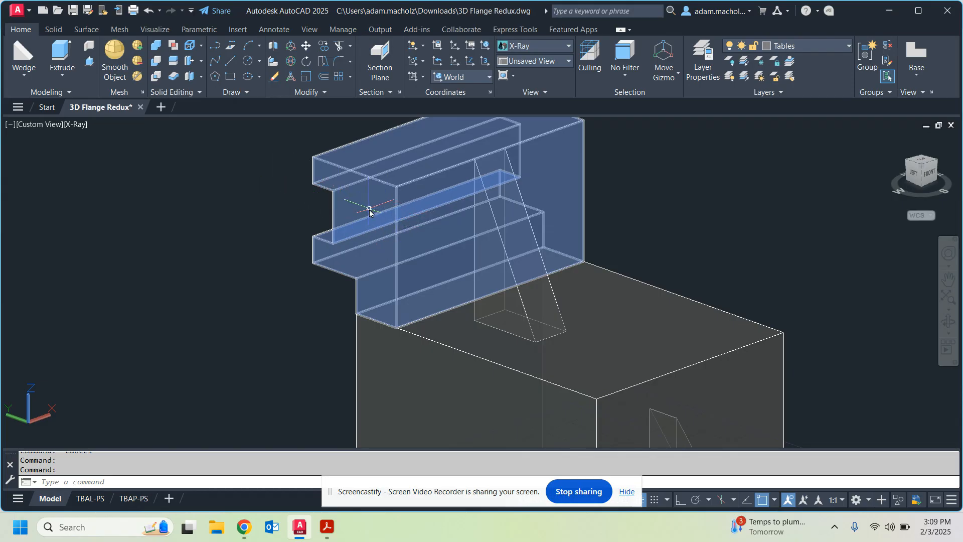
scroll(351, 220, "down", 4)
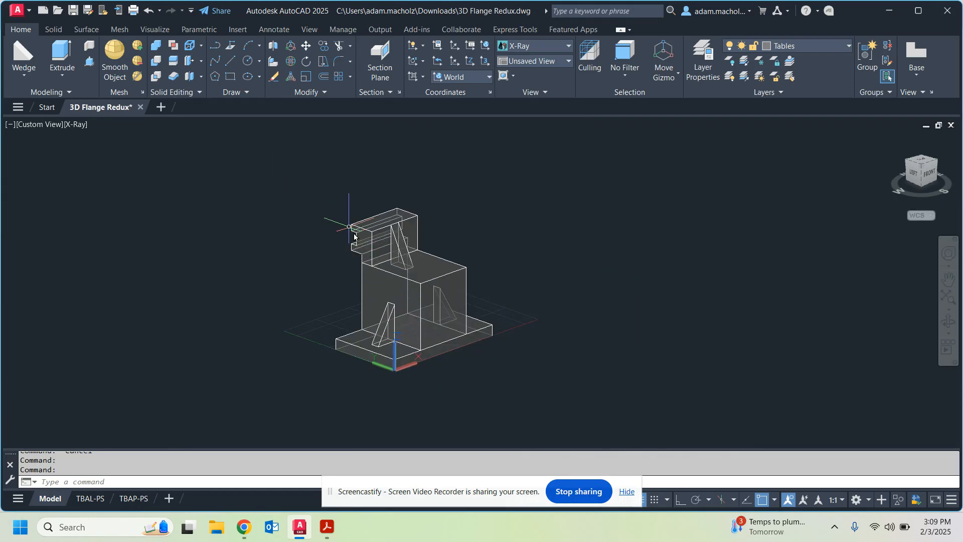
scroll(321, 243, "up", 3)
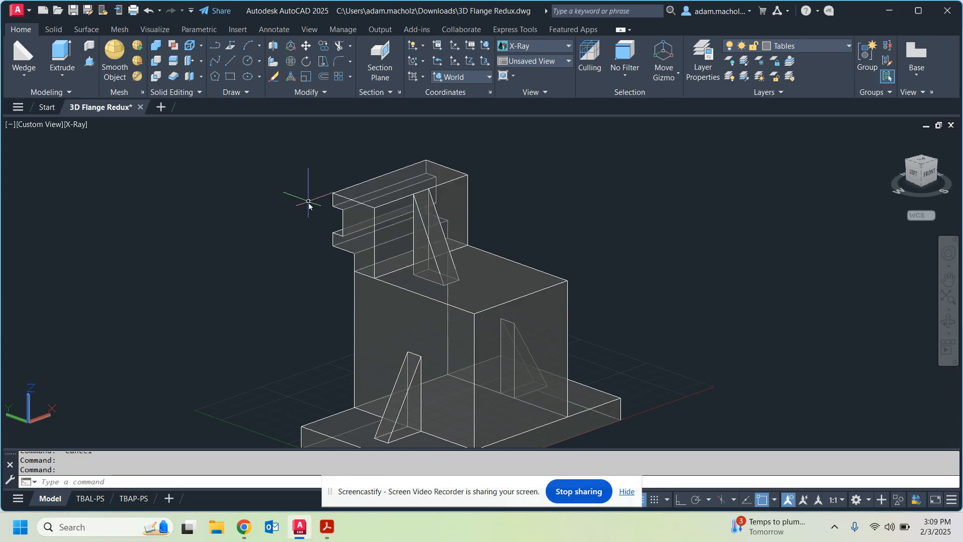
scroll(275, 184, "up", 2)
middle_click_drag(268, 183, 236, 95)
scroll(287, 199, "down", 2)
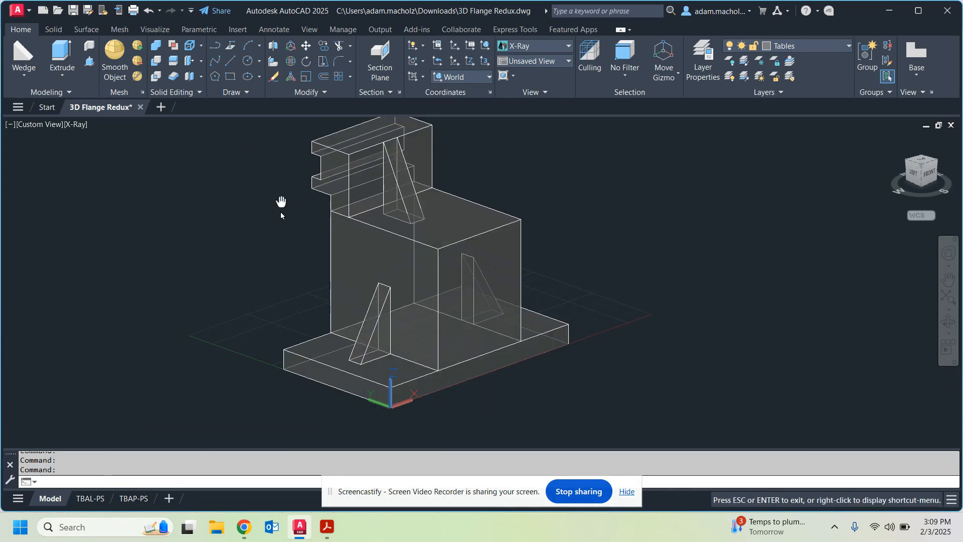
middle_click_drag(281, 211, 279, 226)
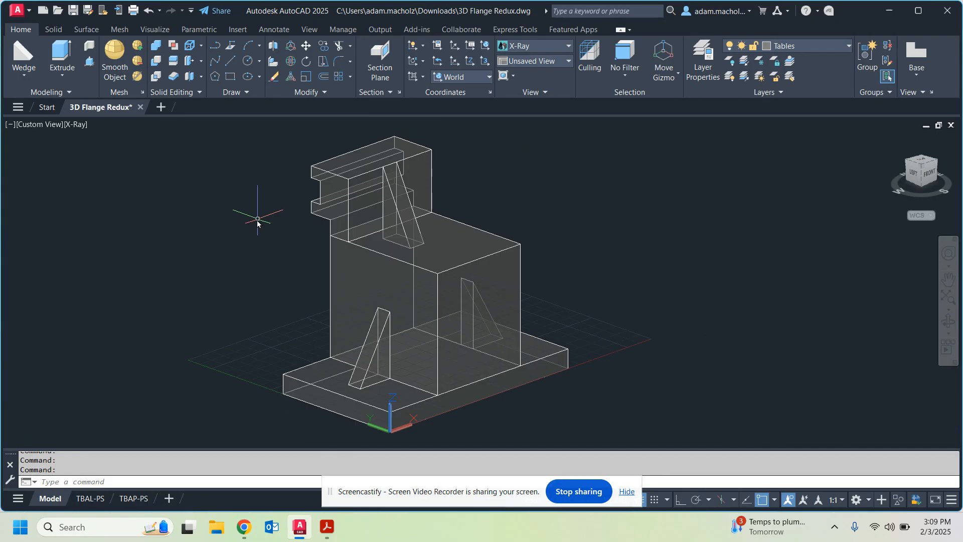
left_click(360, 191)
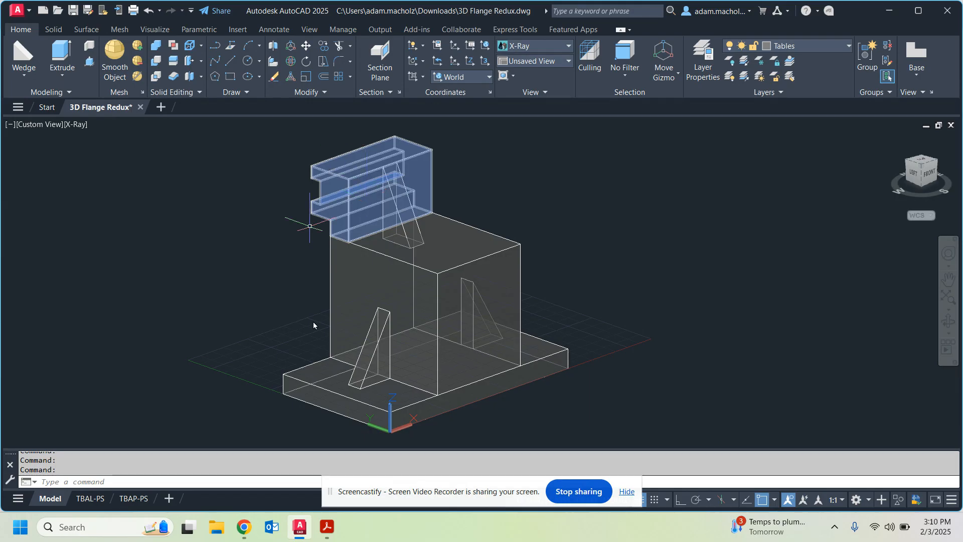
- Check the 5/8 drill hole sizes and positions in the 3-D FLANGE.pdf drawing in Chrome, and return to the AutoCAD model
mouse_move(244, 528)
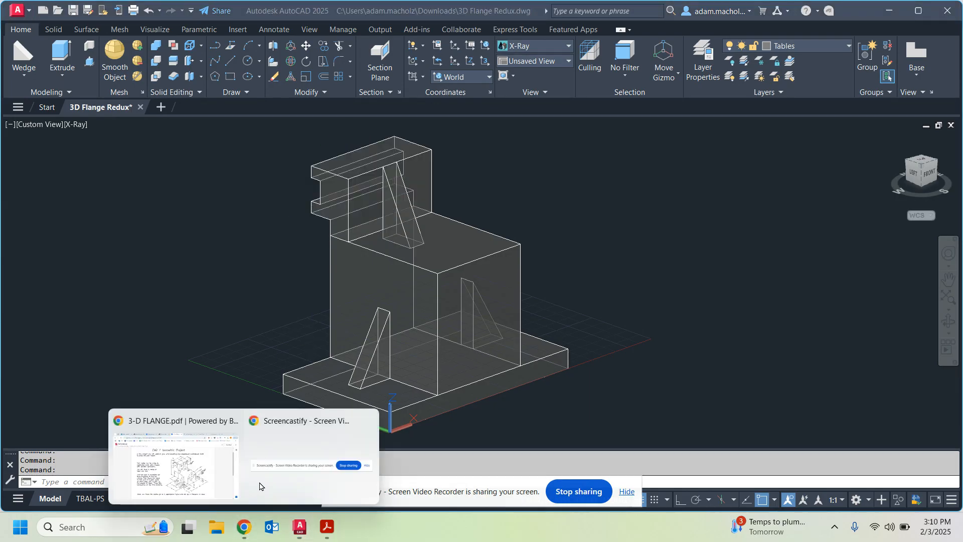
left_click(195, 473)
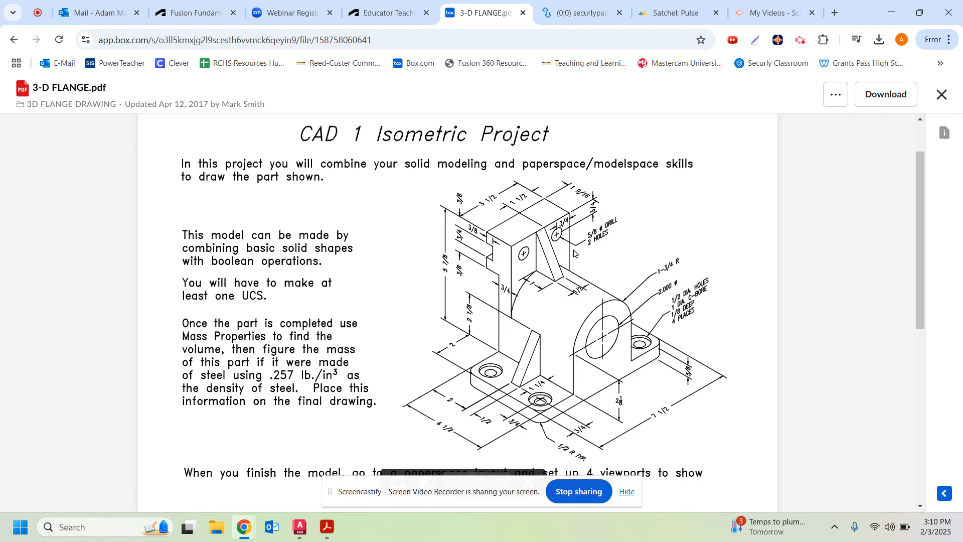
mouse_move(318, 529)
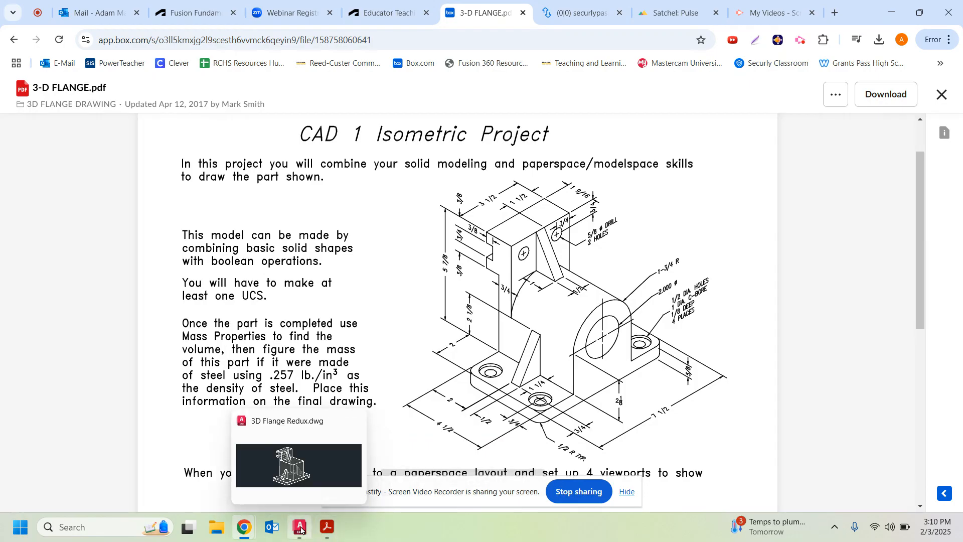
left_click(300, 526)
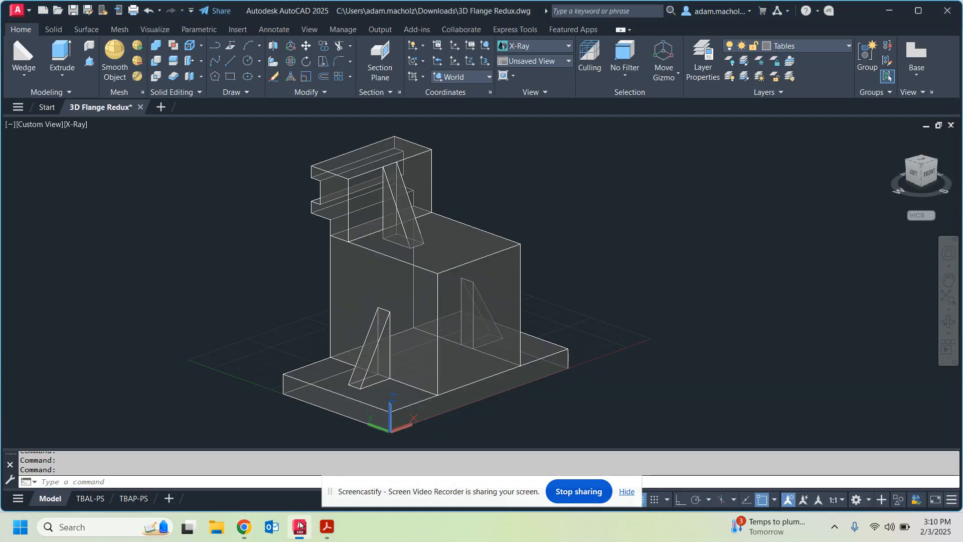
left_click(335, 495)
left_click_drag(330, 494, 351, 532)
- Identify the near upper corner of the notched upright's front face with the ID command as the reference point for relative coordinates
scroll(353, 151, "up", 4)
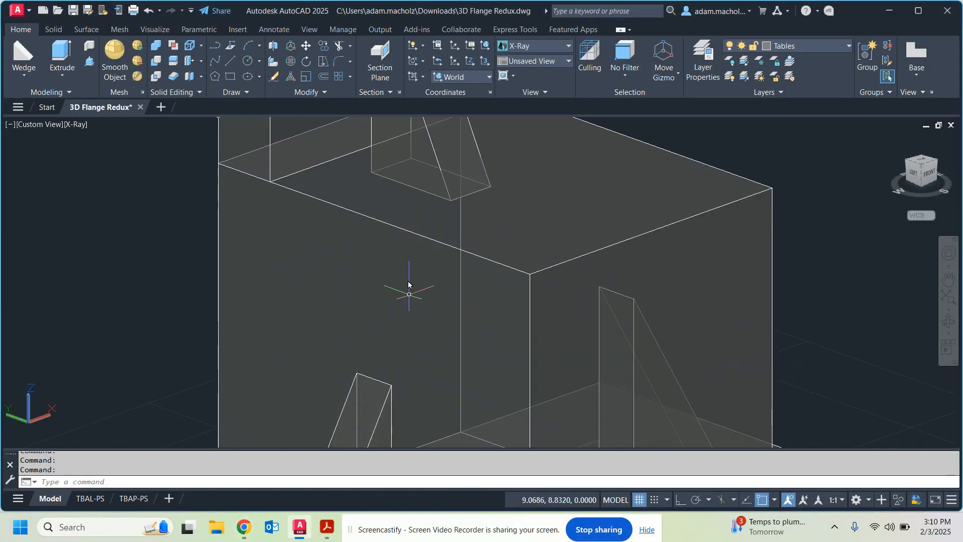
middle_click_drag(326, 172, 363, 326)
scroll(364, 328, "down", 3)
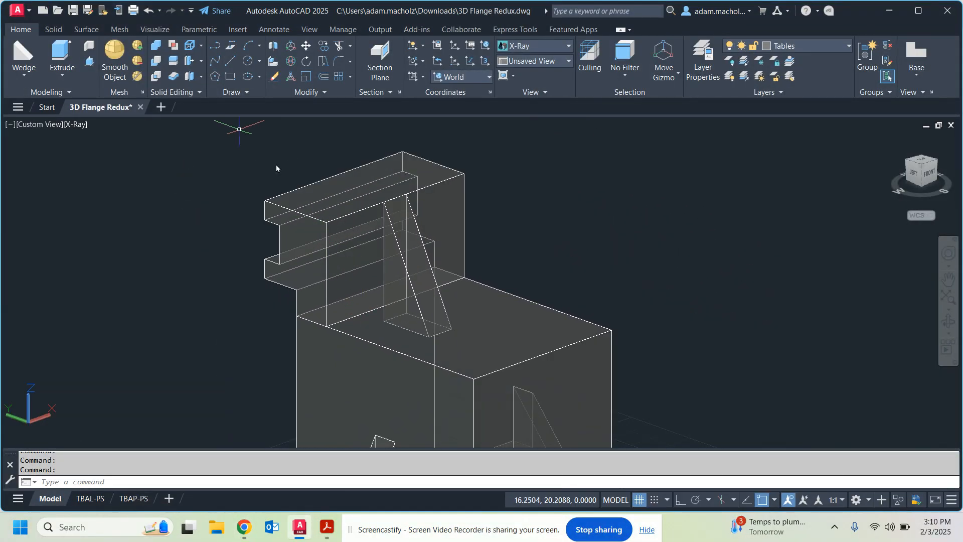
type("ID")
key("Return")
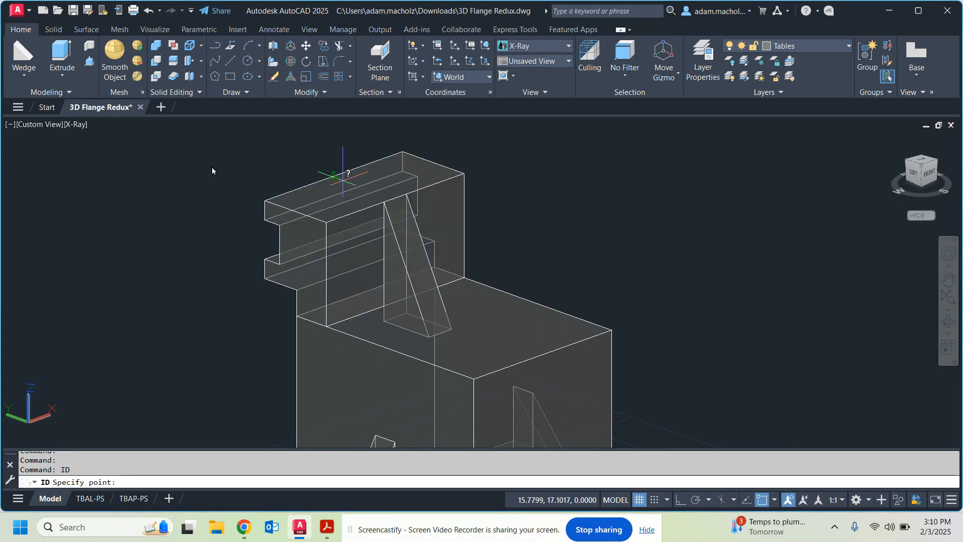
left_click(326, 223)
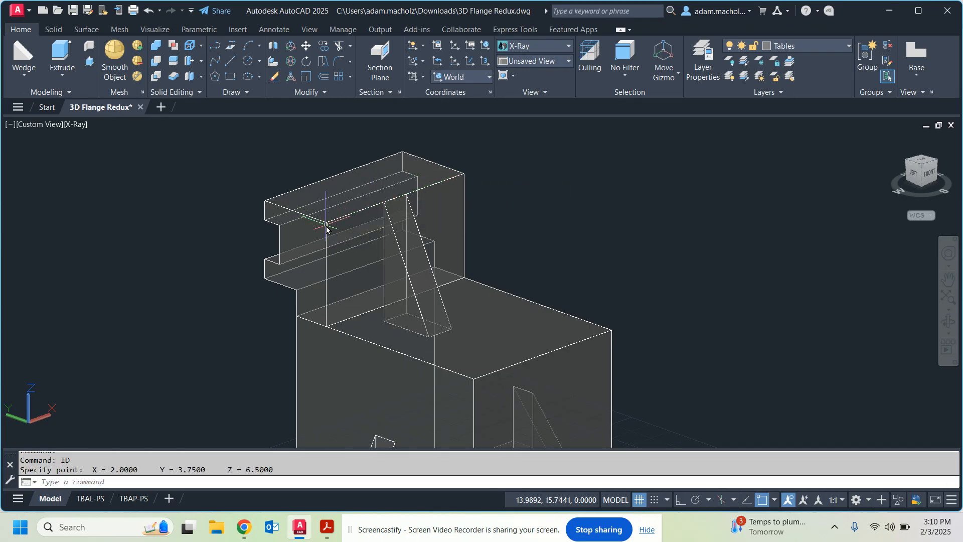
- Create a .625 diameter cylinder on the upright's front face, centred at @.75,-.75 and extending back past the notched side
left_click(25, 76)
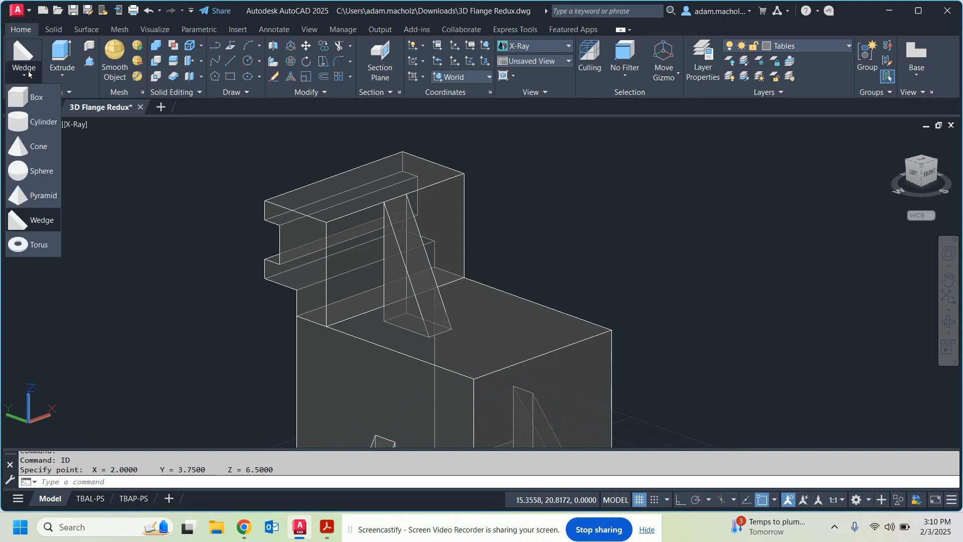
left_click(31, 122)
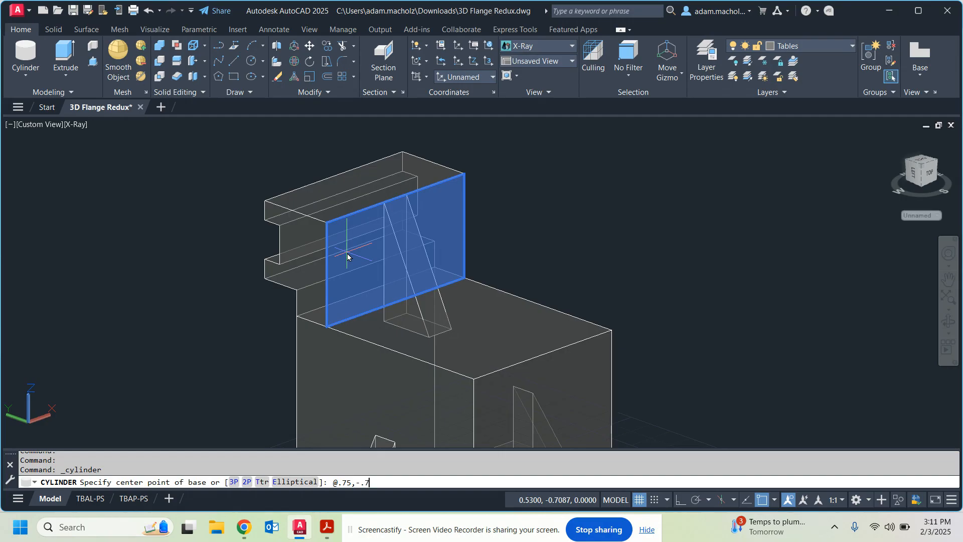
key("Return")
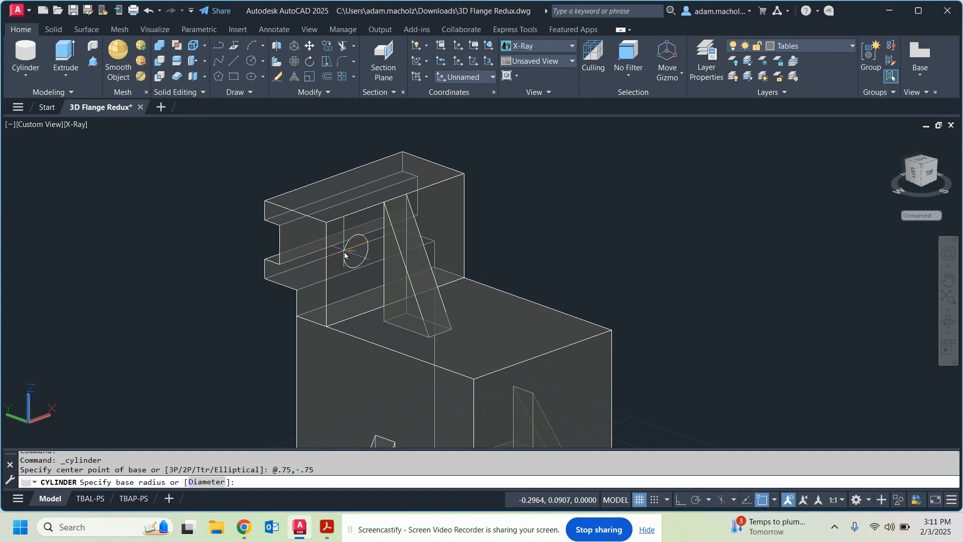
key("Return")
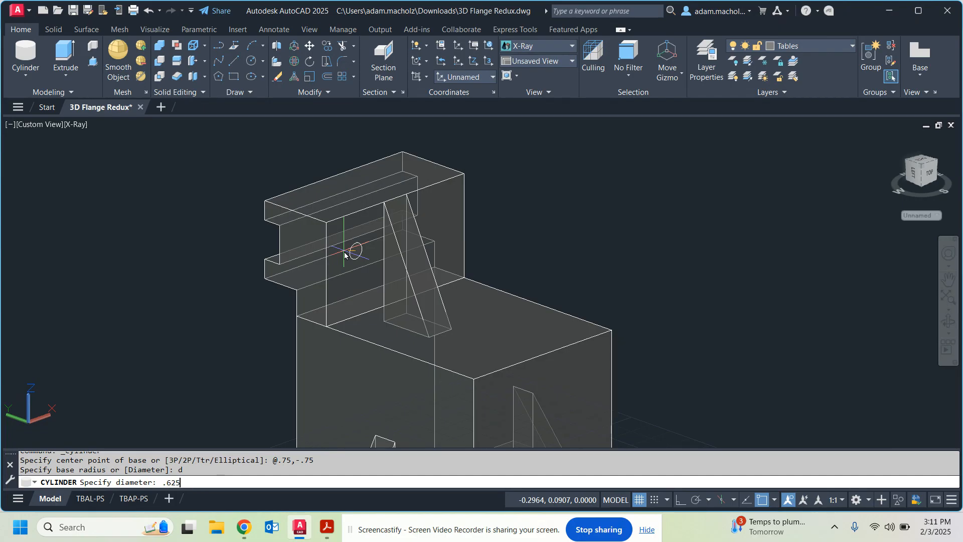
key("Return")
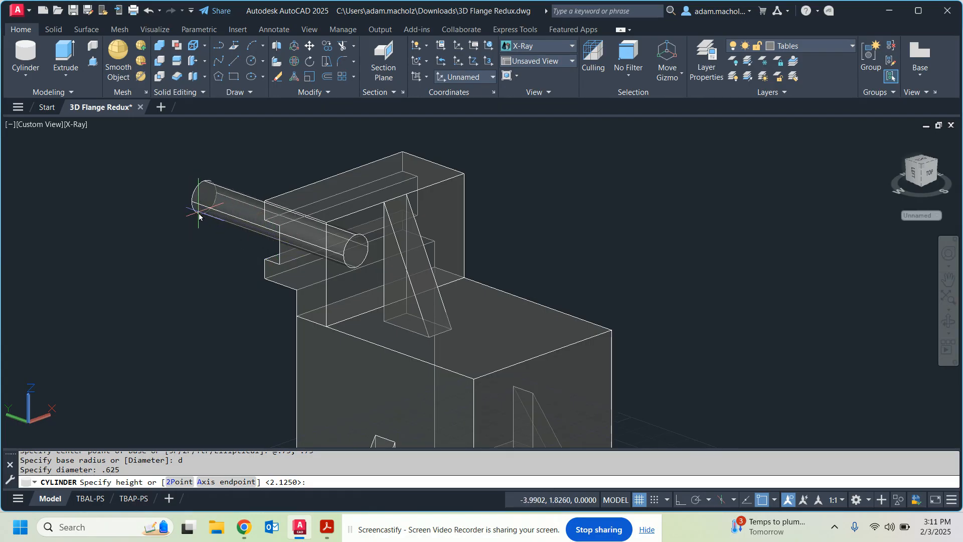
left_click(199, 217)
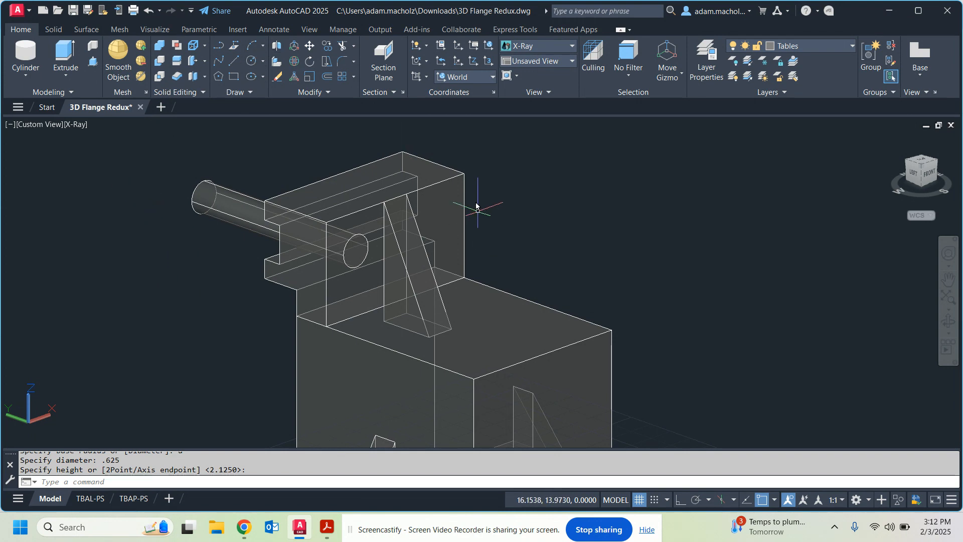
- Mirror the cylinder in 3D across a three-point plane through the midpoints of the upright's edges, keeping the source cylinder
left_click(277, 48)
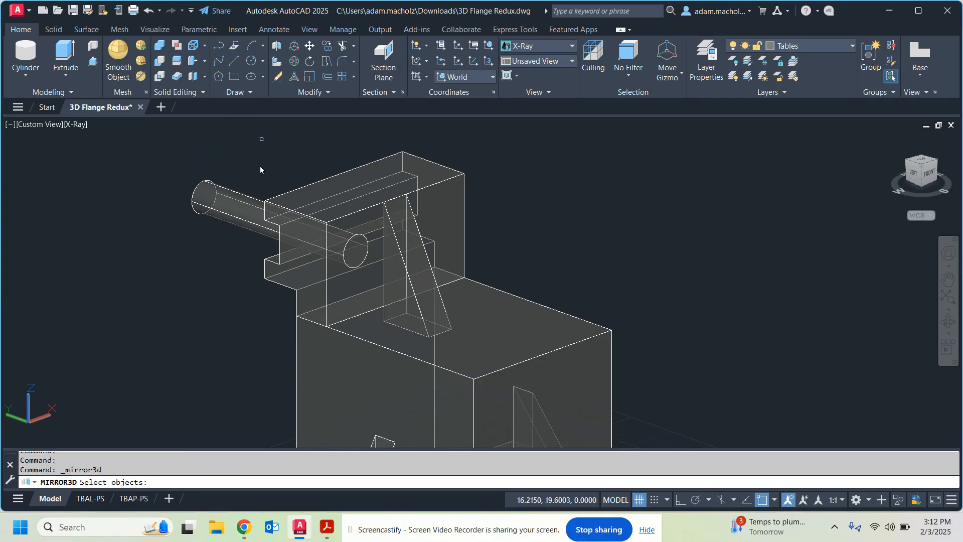
left_click(228, 215)
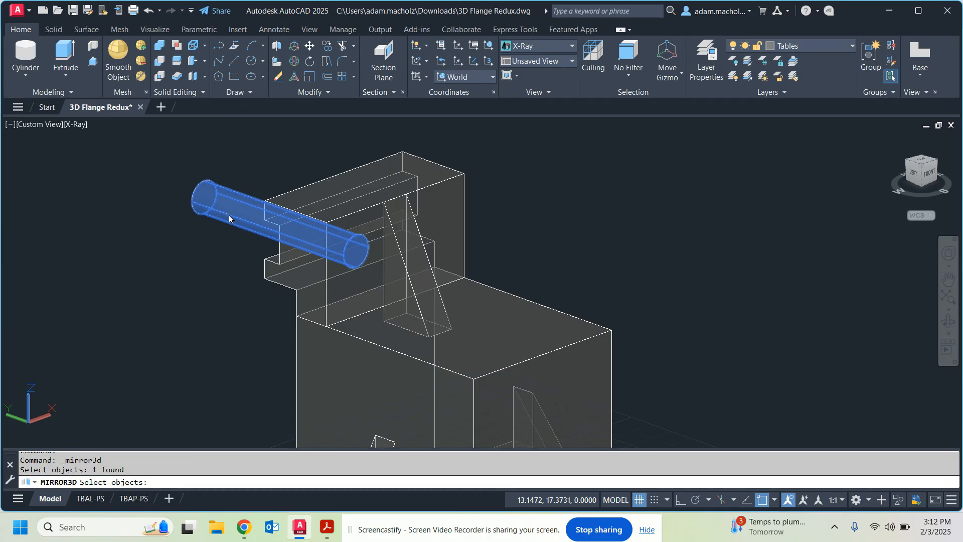
key("Return")
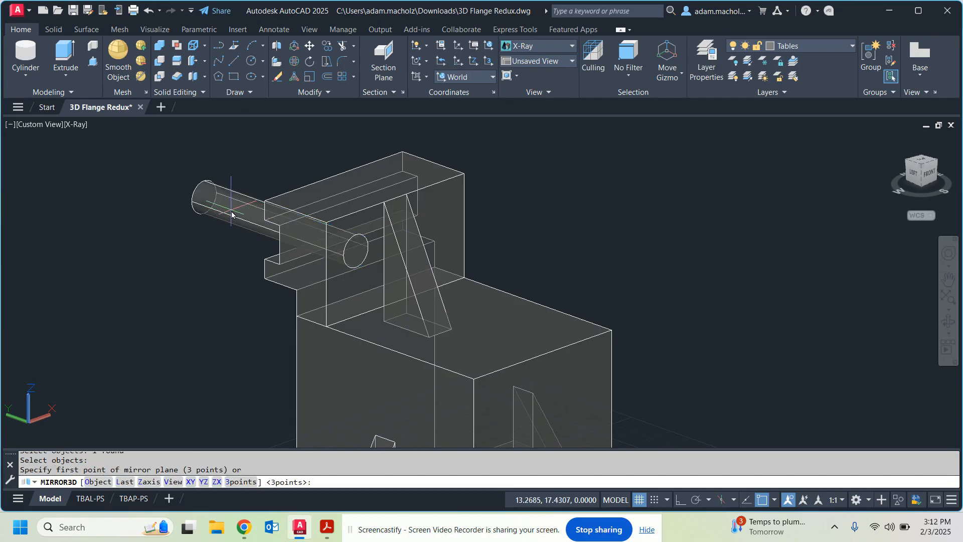
left_click(335, 181)
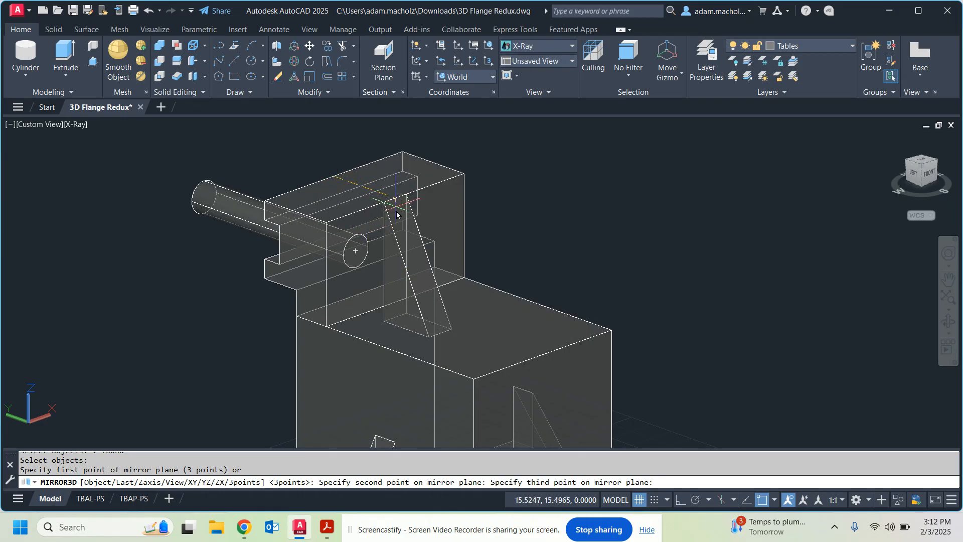
left_click(397, 305)
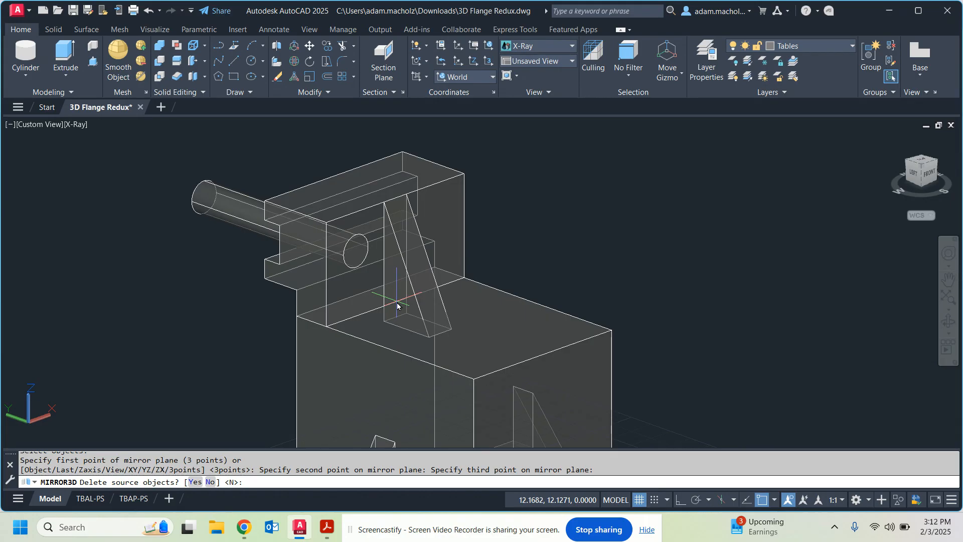
key("Return")
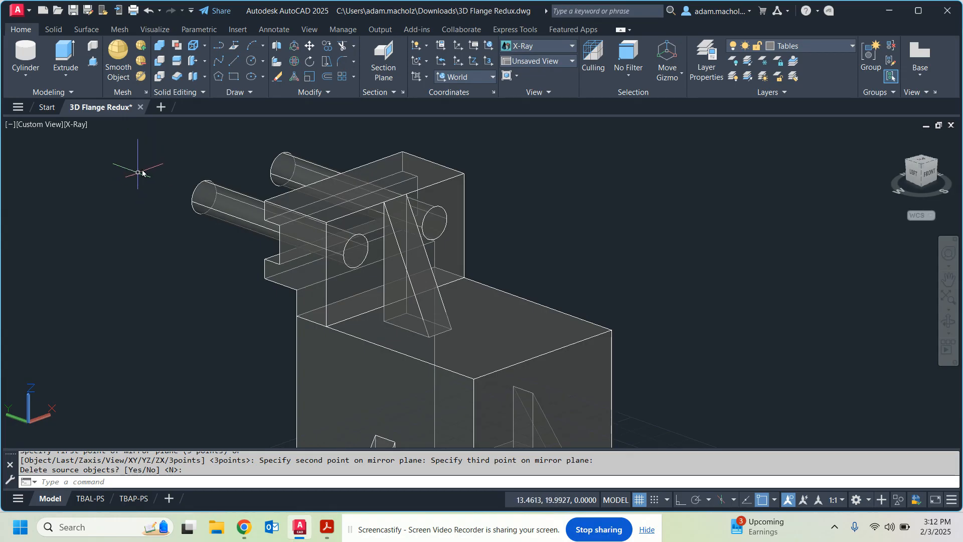
- Subtract both cylinders from the notched upright to cut the two through holes
left_click(159, 60)
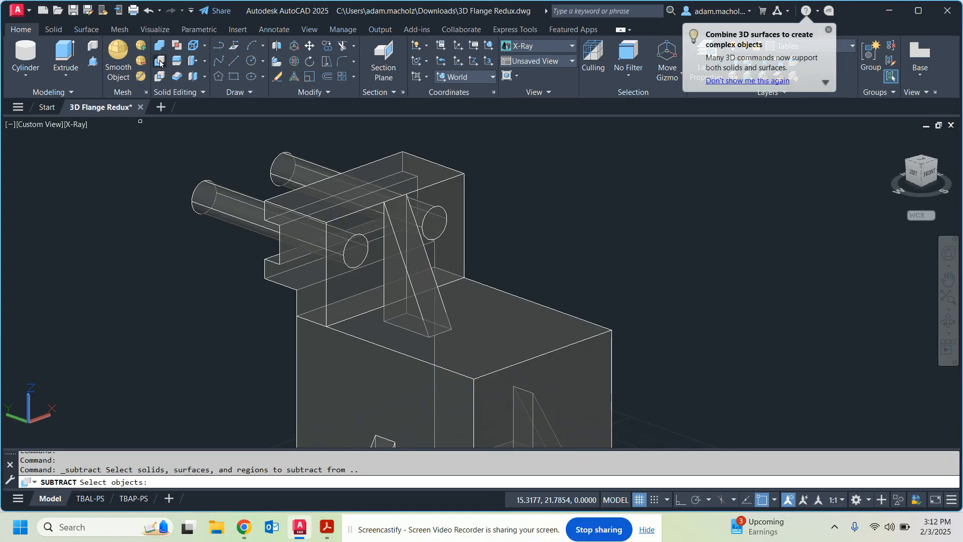
left_click(335, 214)
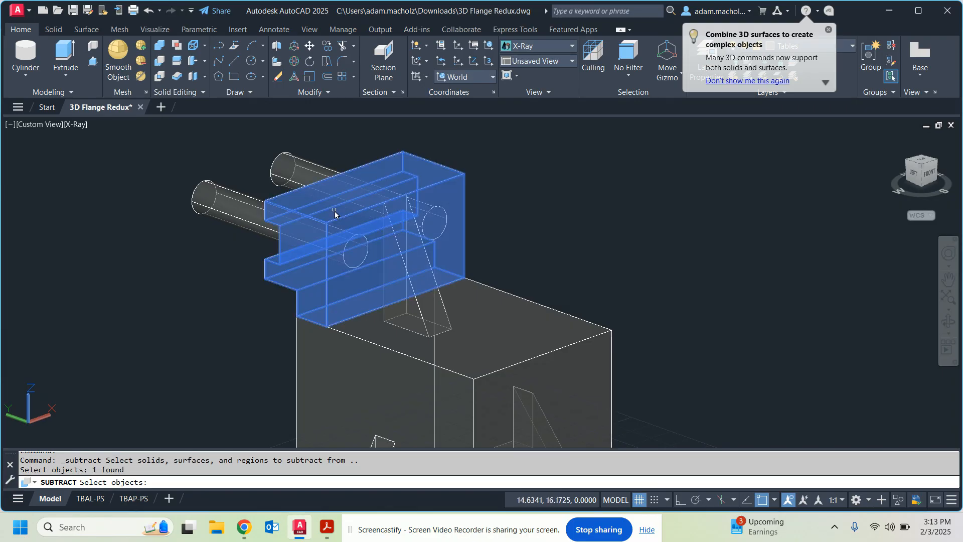
key("Return")
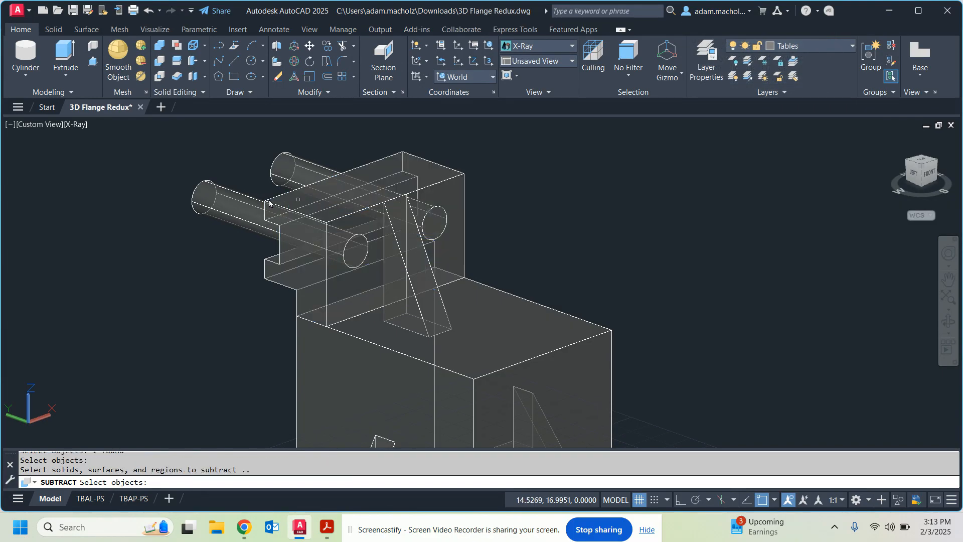
left_click(238, 203)
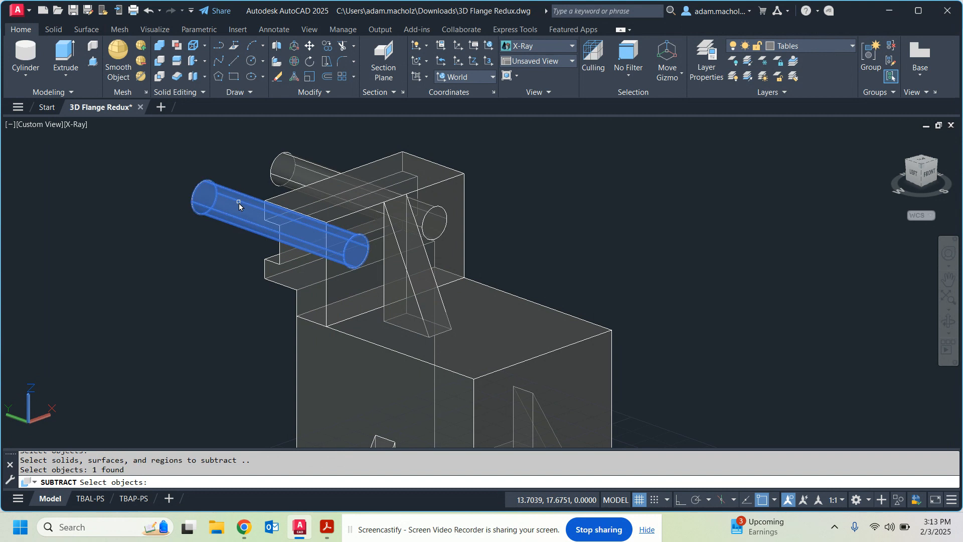
left_click(293, 170)
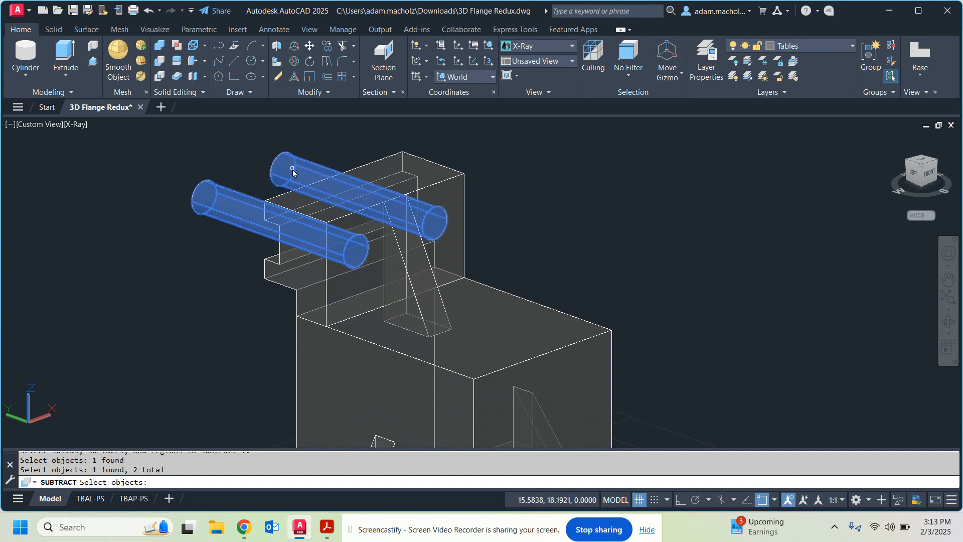
key("Return")
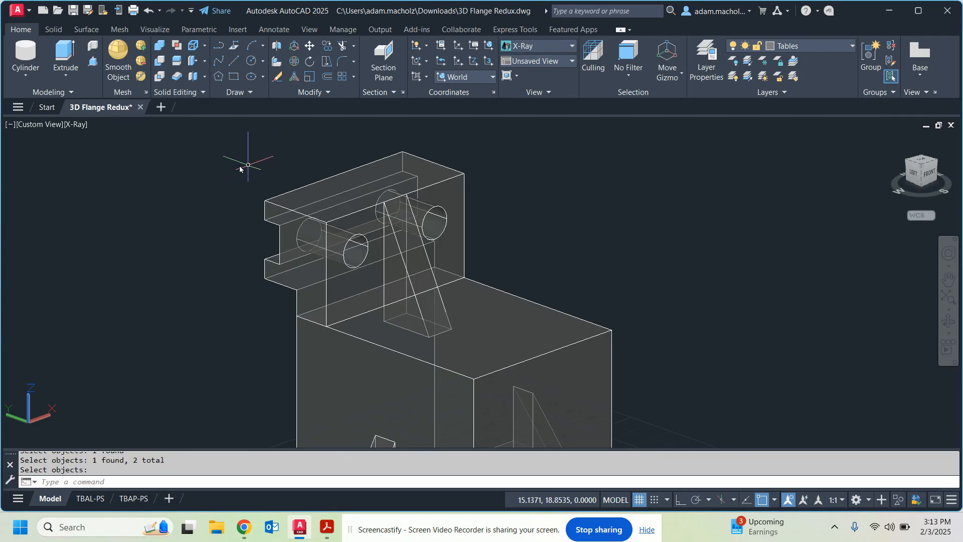
- Inspect the two holes from the Front view and return the model to the SW Isometric view
left_click(928, 175)
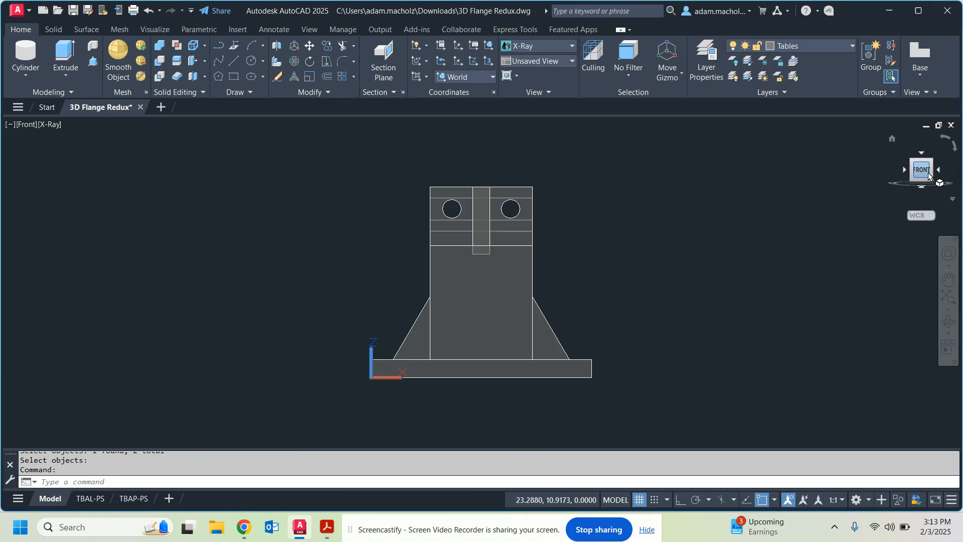
left_click(911, 164)
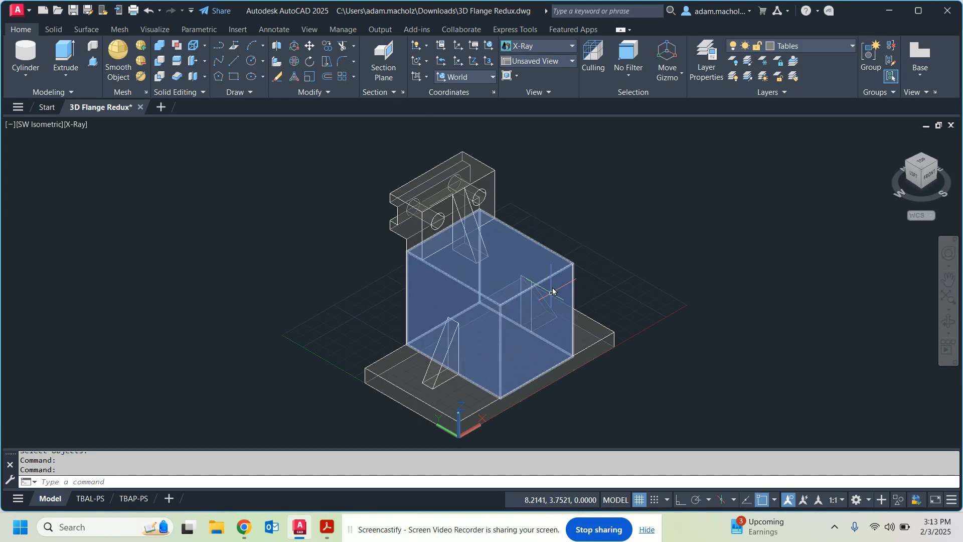
scroll(552, 313, "up", 3)
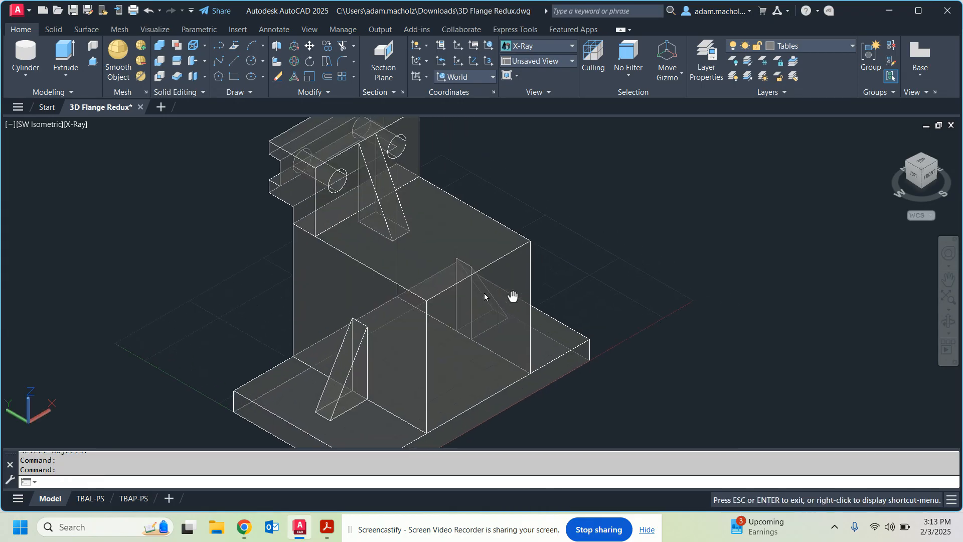
- Check the large bore's dimensions in the flange PDF and identify the block's lower front corner nearest the origin with ID as reference point
middle_click_drag(511, 296, 427, 261)
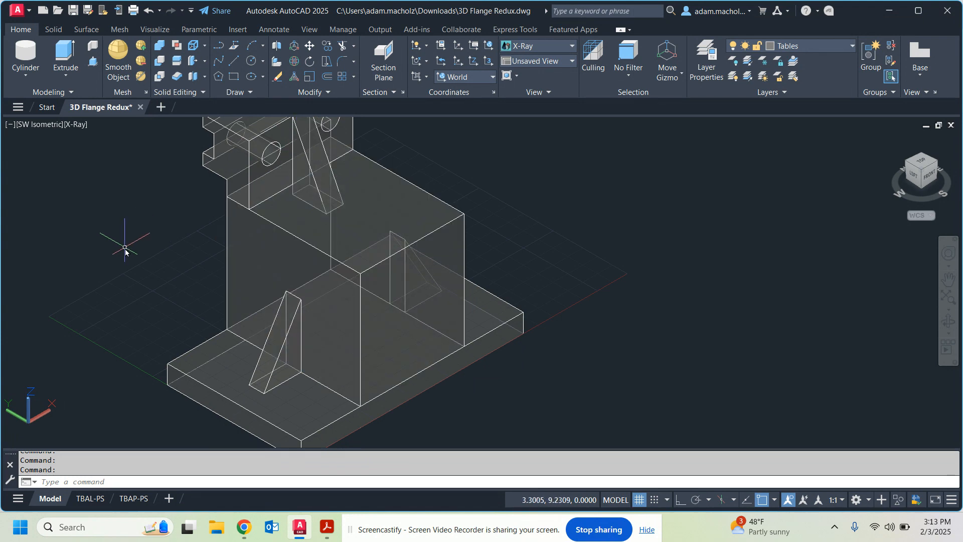
mouse_move(244, 526)
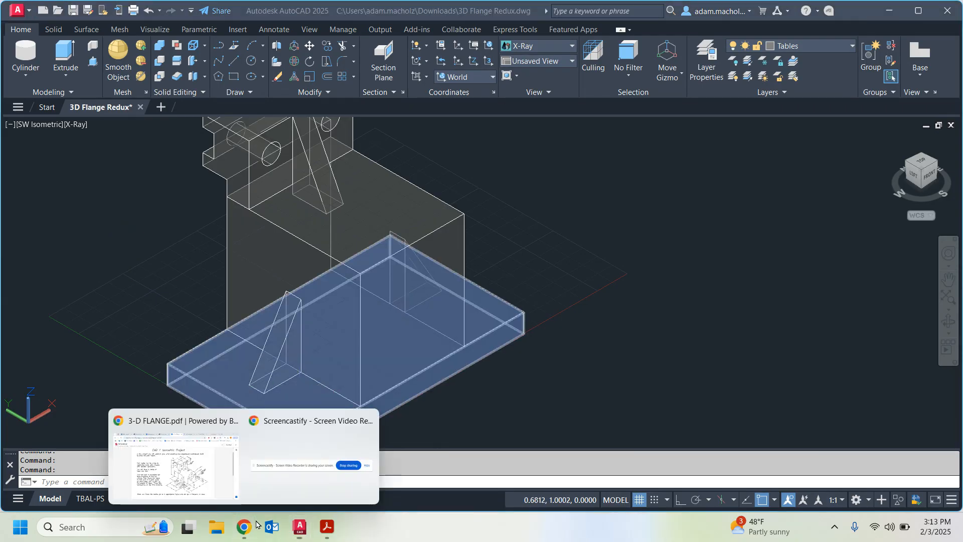
left_click(195, 468)
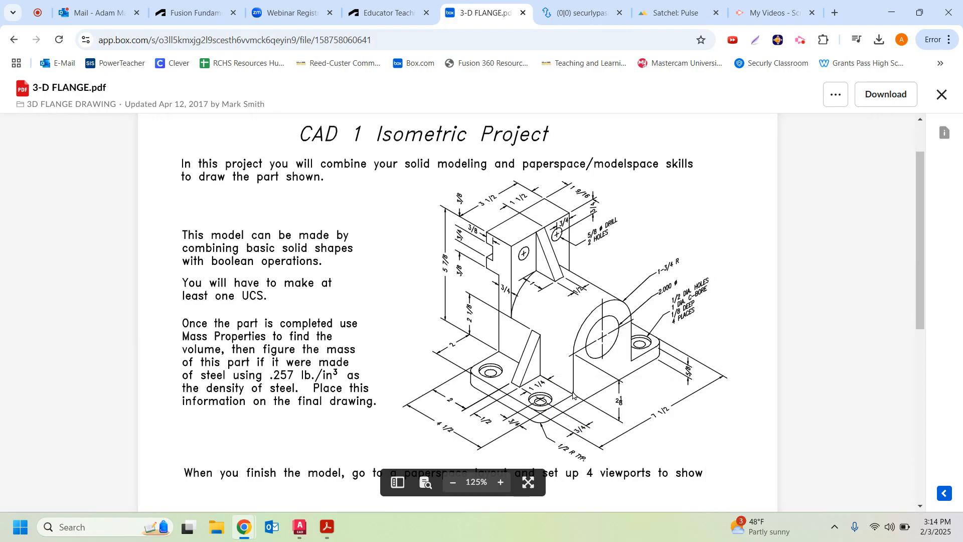
left_click(303, 528)
scroll(436, 338, "up", 2)
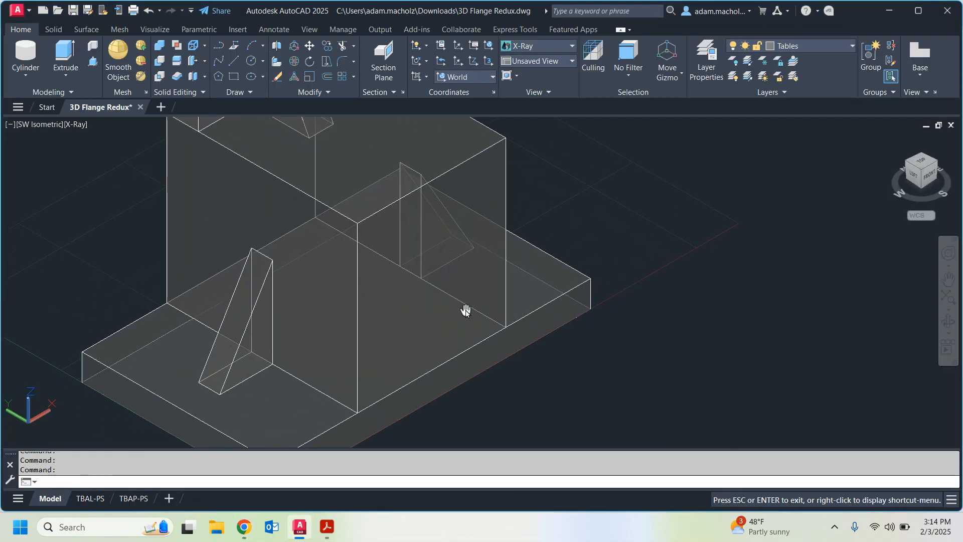
scroll(465, 310, "down", 2)
key("Escape")
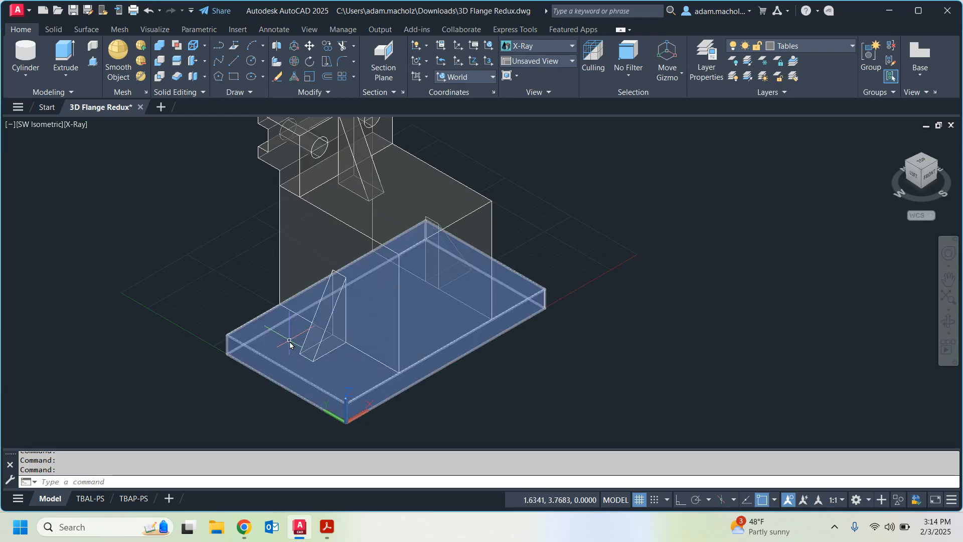
type("id")
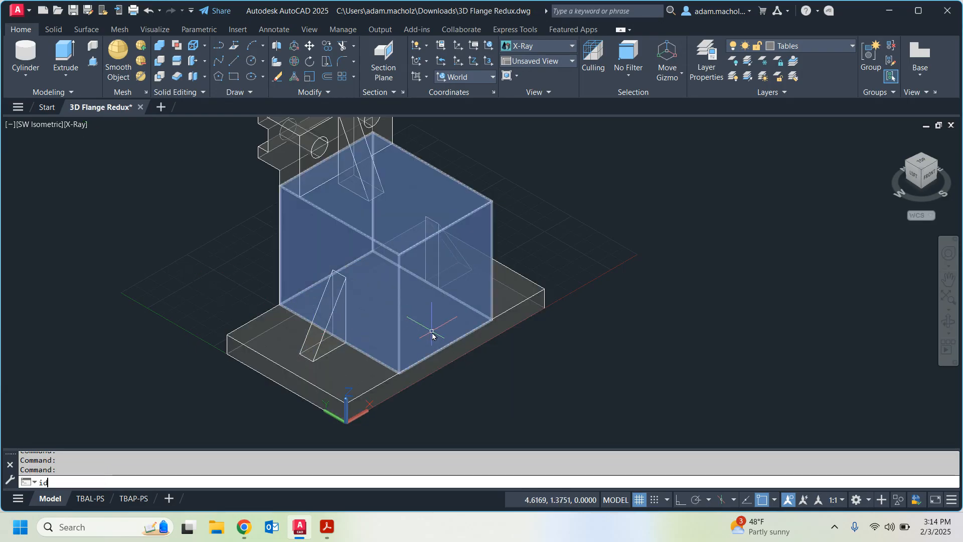
key("Return")
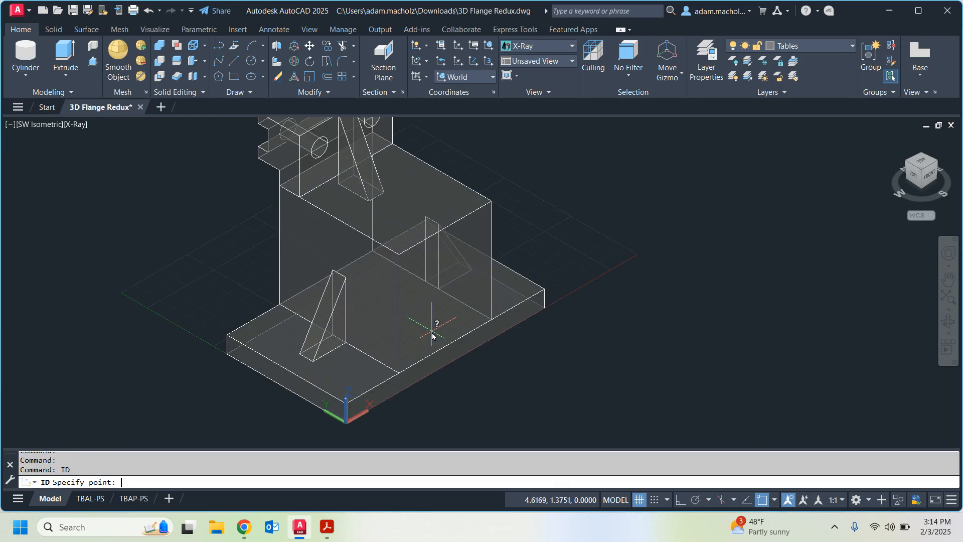
left_click(399, 373)
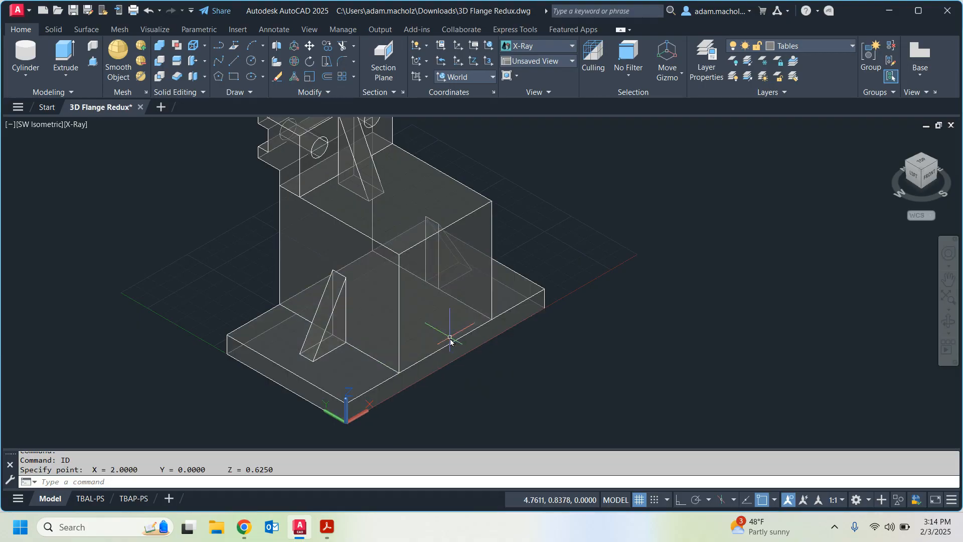
- Create a 2 diameter cylinder on the large block's front face, centred at @1.75,2.125 and extending back past the block's rear
left_click(25, 53)
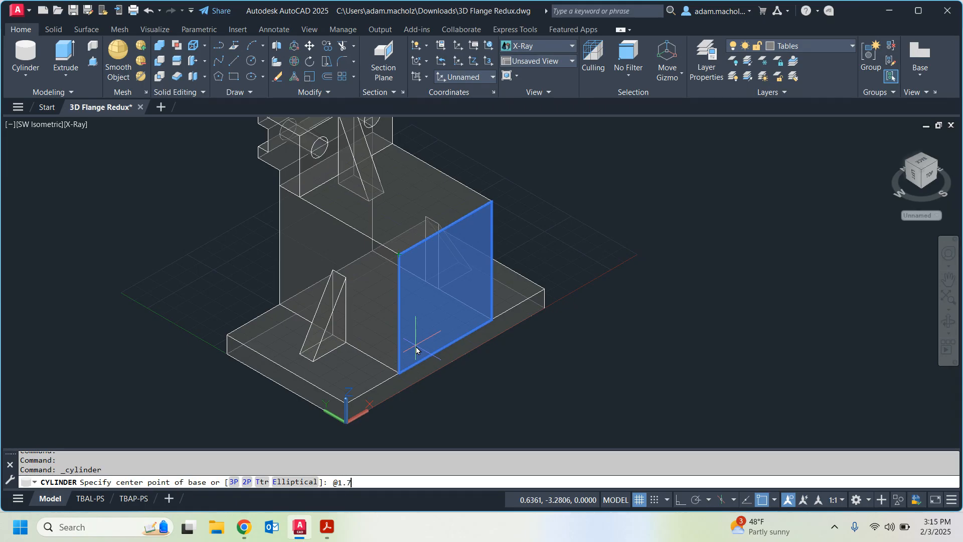
type("5,")
mouse_move(243, 526)
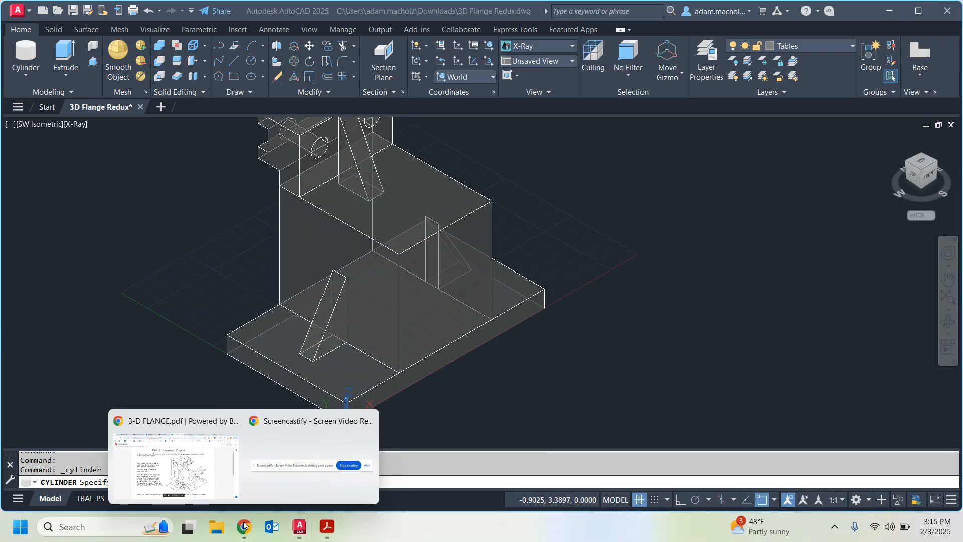
left_click(159, 458)
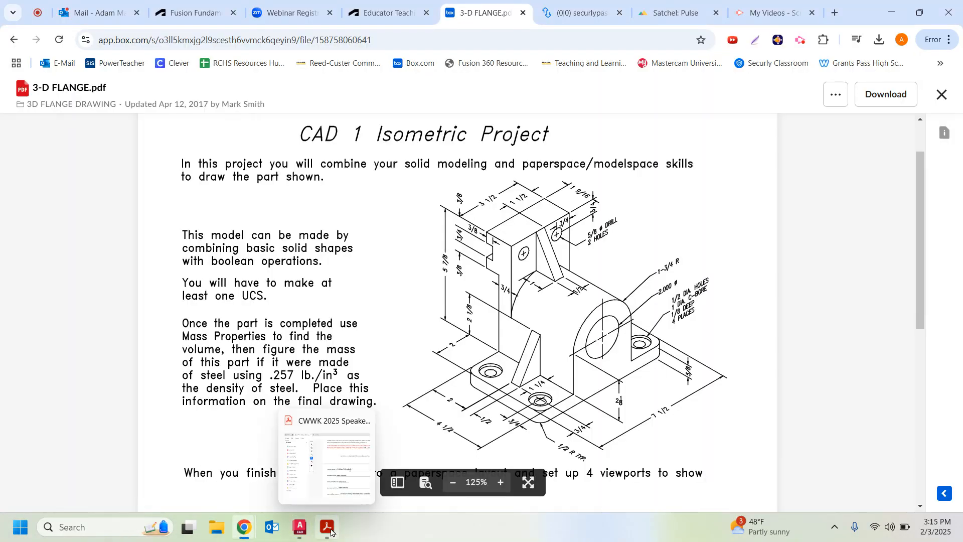
left_click(297, 530)
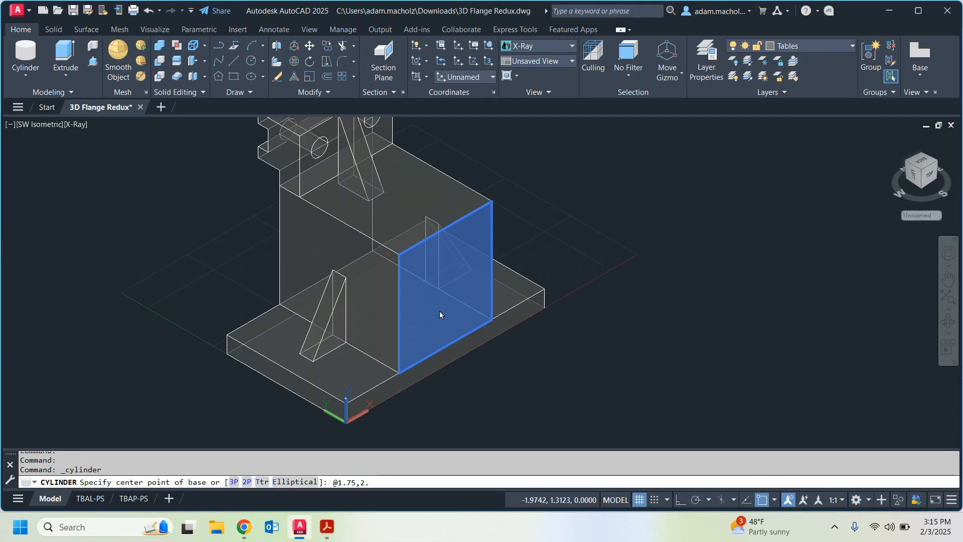
key("Return")
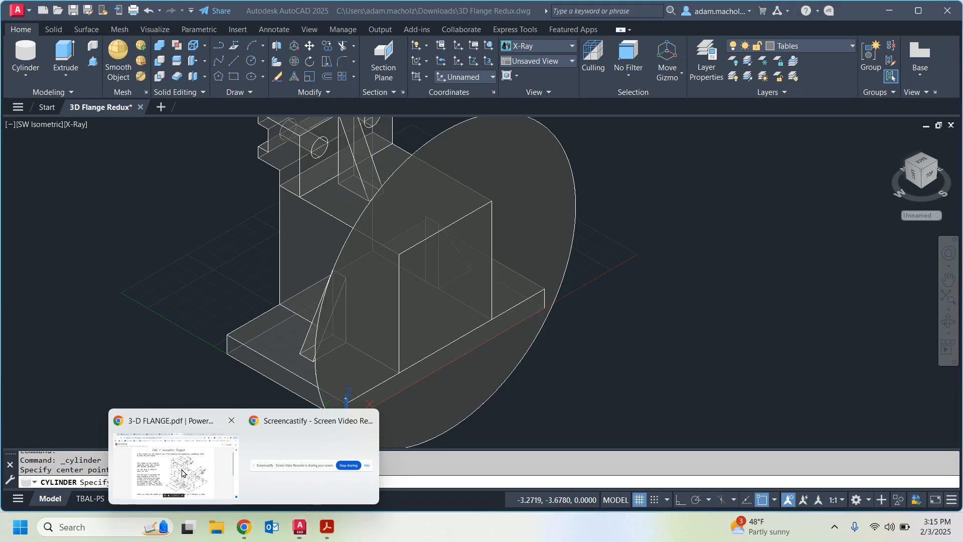
left_click(214, 459)
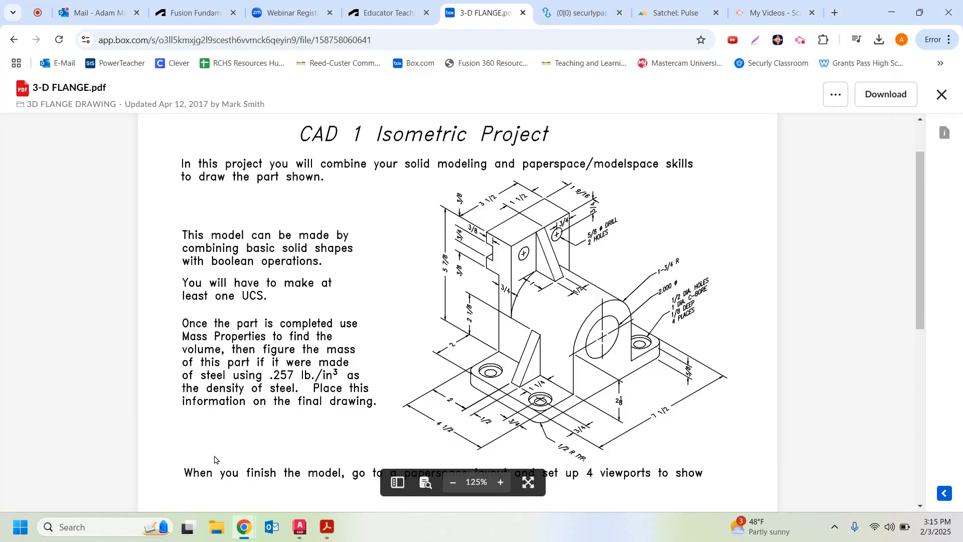
left_click(299, 527)
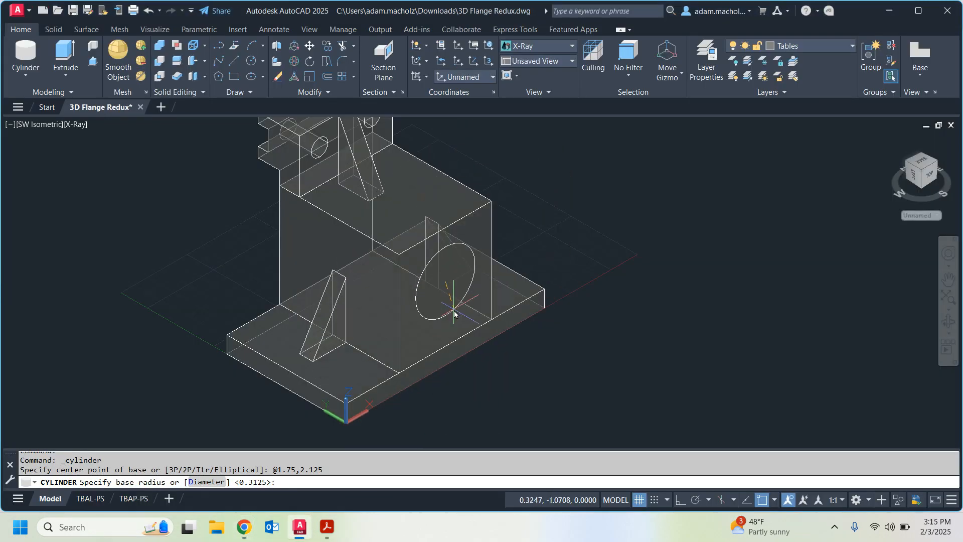
key("Return")
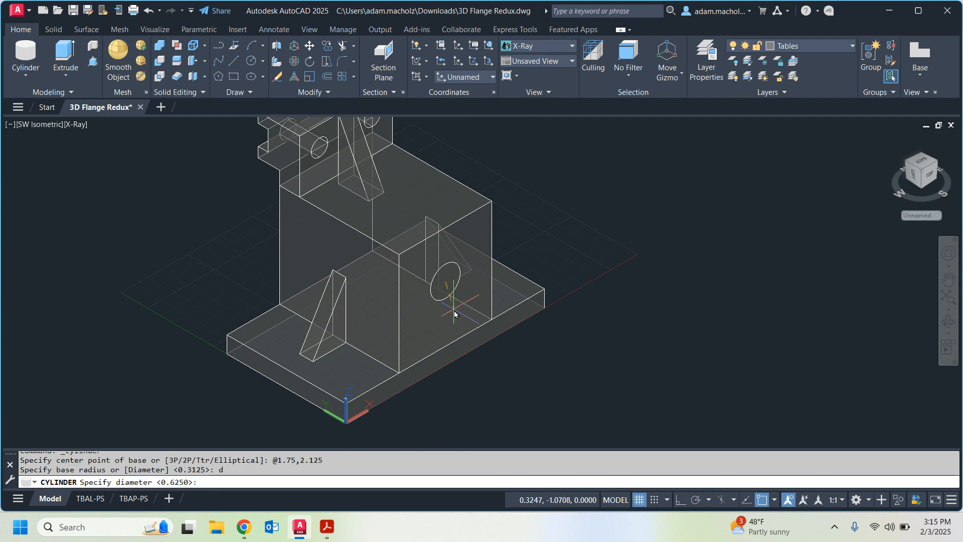
key("Return")
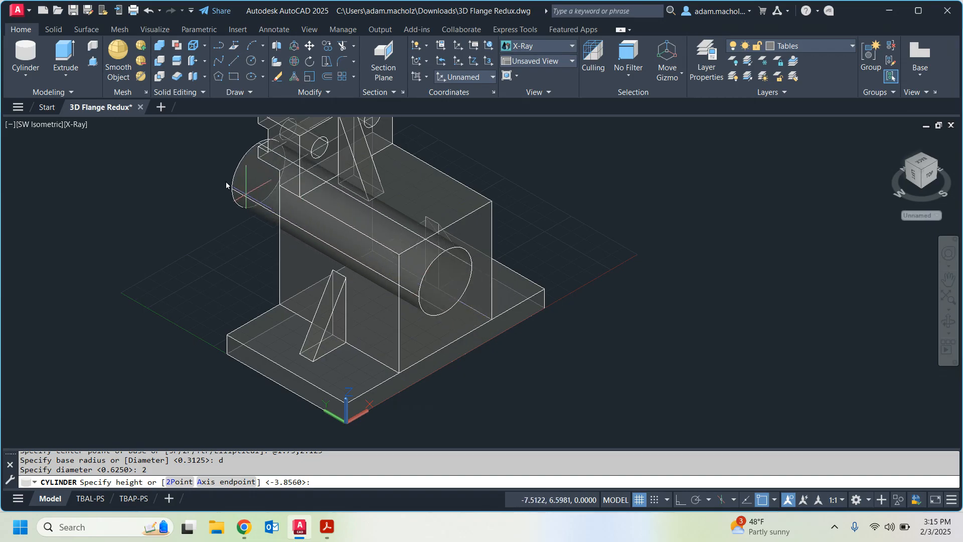
key("Escape")
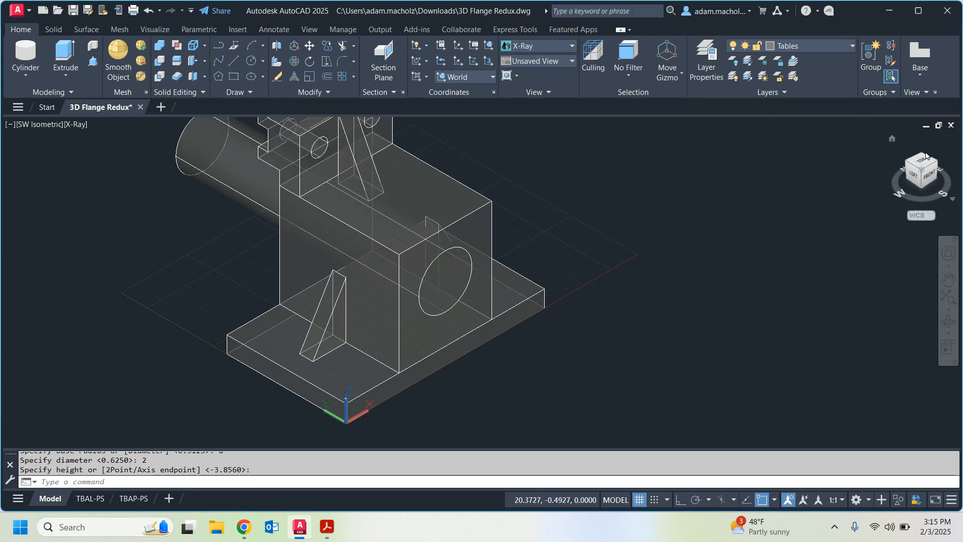
- Subtract the 2 diameter cylinder from the large block to cut the through bore
left_click_drag(928, 175, 843, 144)
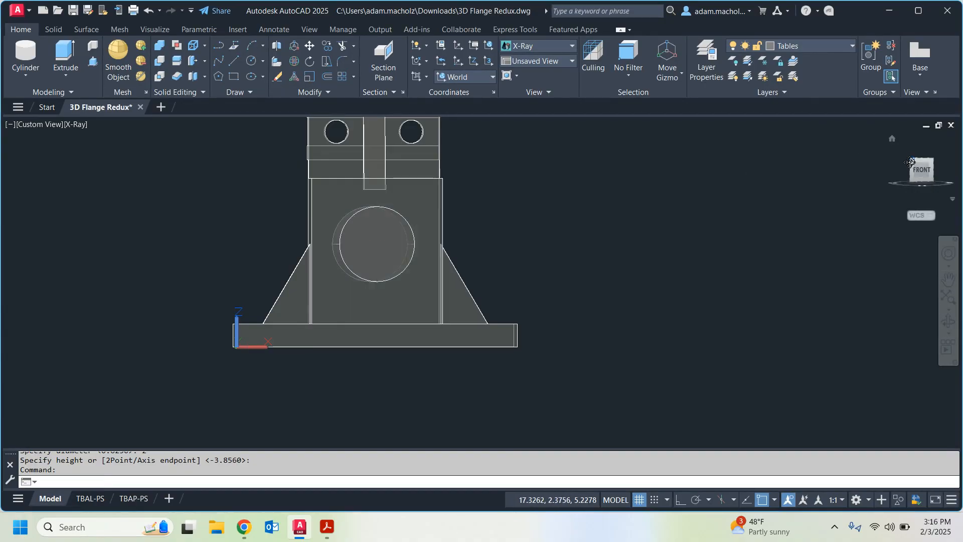
mouse_move(910, 162)
left_mouse_down()
mouse_move(23, 174)
mouse_move(66, 177)
left_mouse_up()
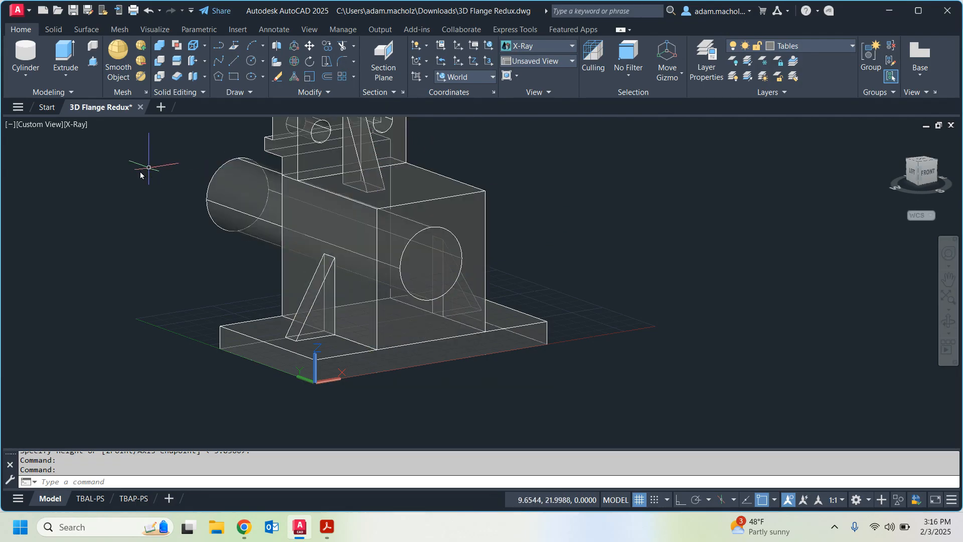
left_click(157, 61)
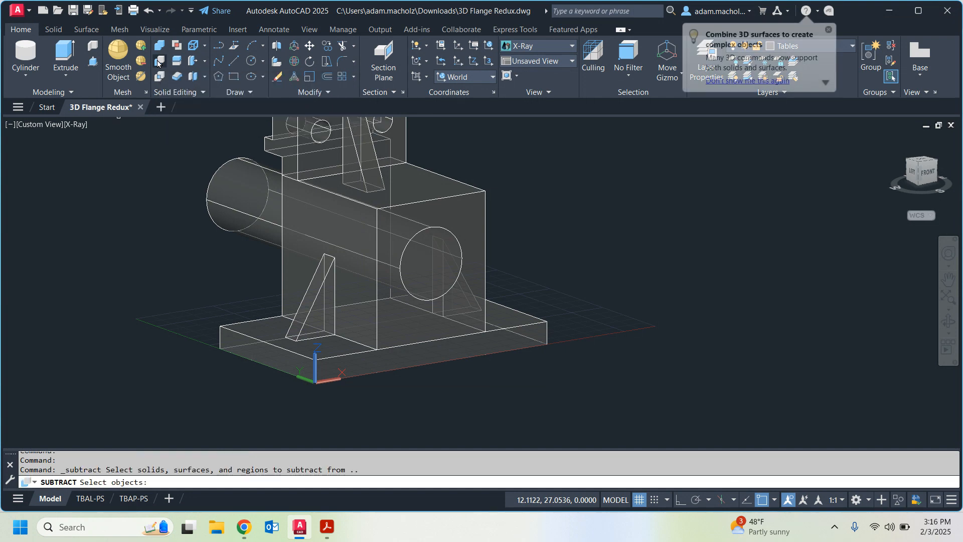
left_click(469, 212)
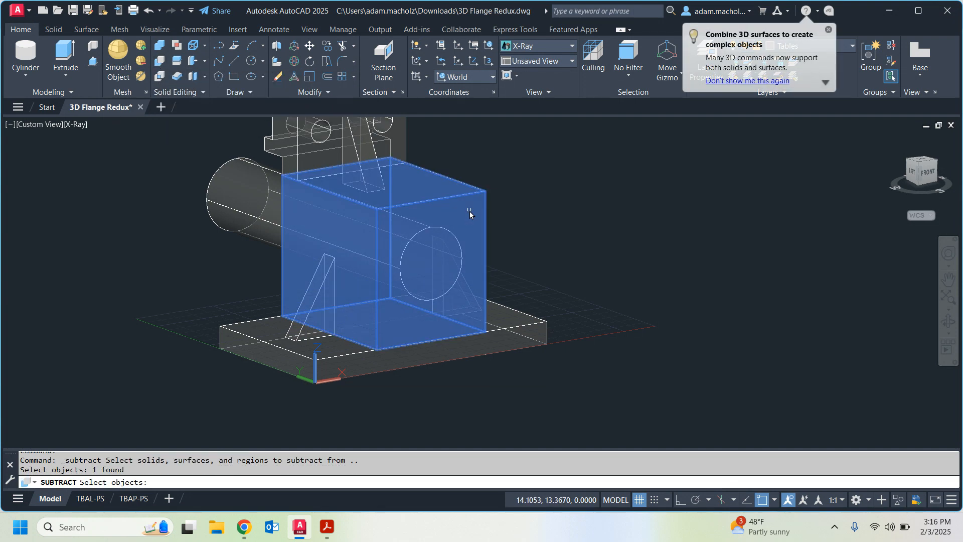
key("Return")
left_click(240, 206)
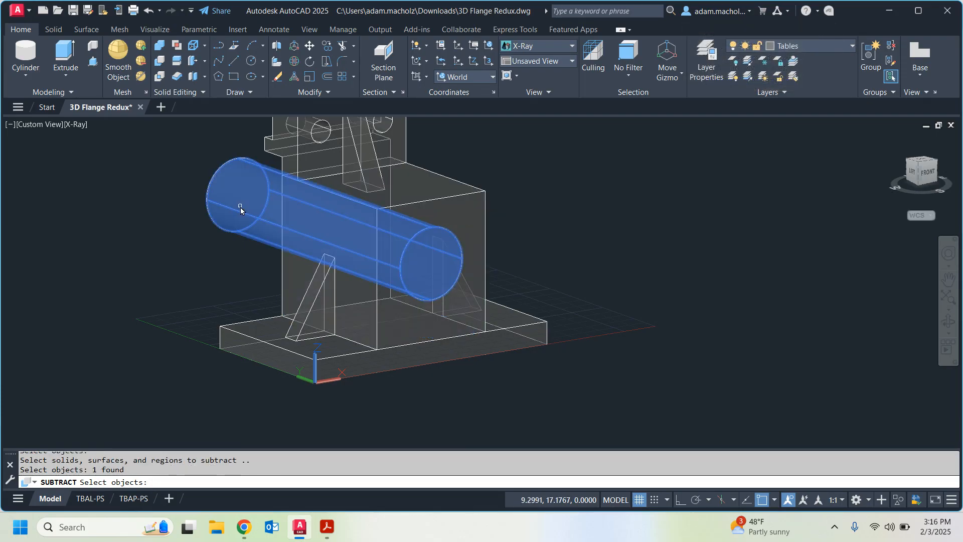
key("Return")
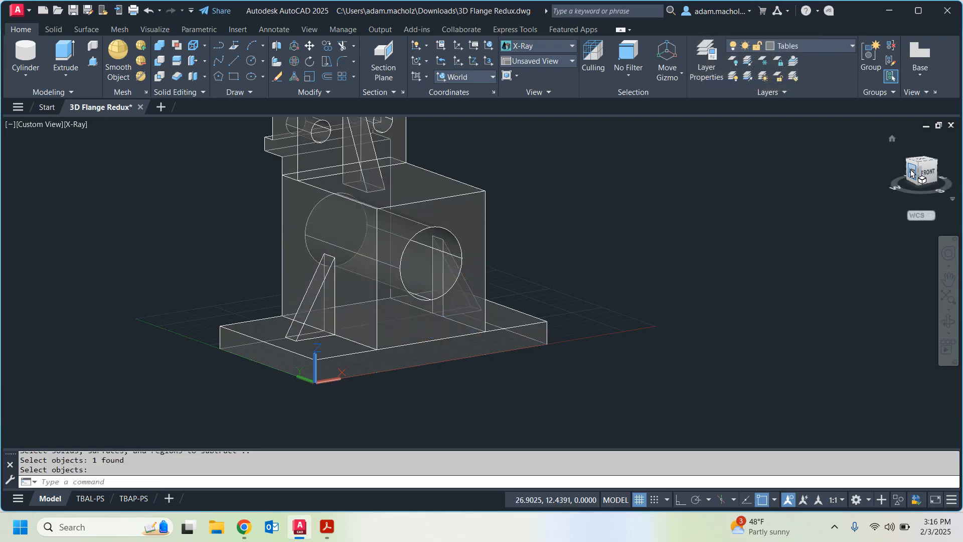
- Inspect the large bore from the Front view and return the model to the SW Isometric view
left_click_drag(912, 172, 926, 174)
left_click(927, 175)
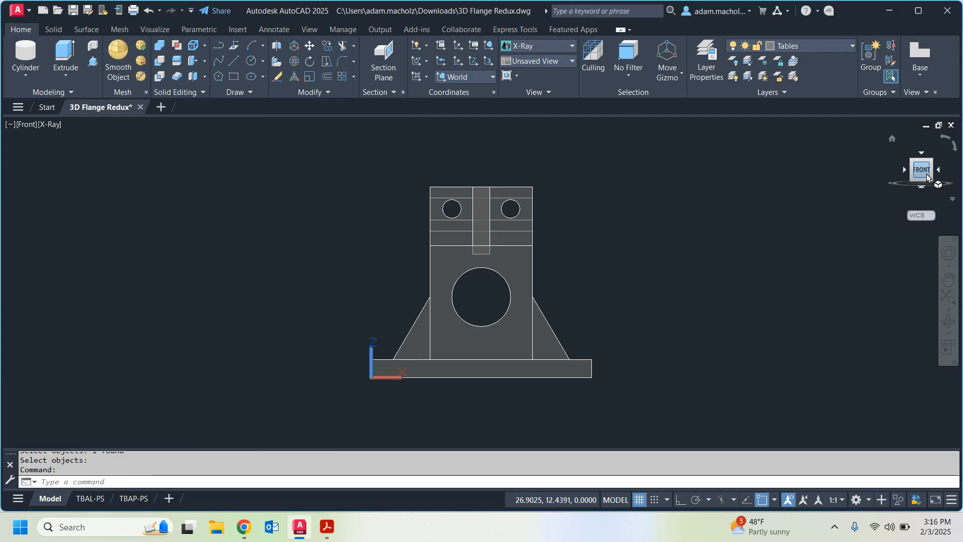
left_click(914, 162)
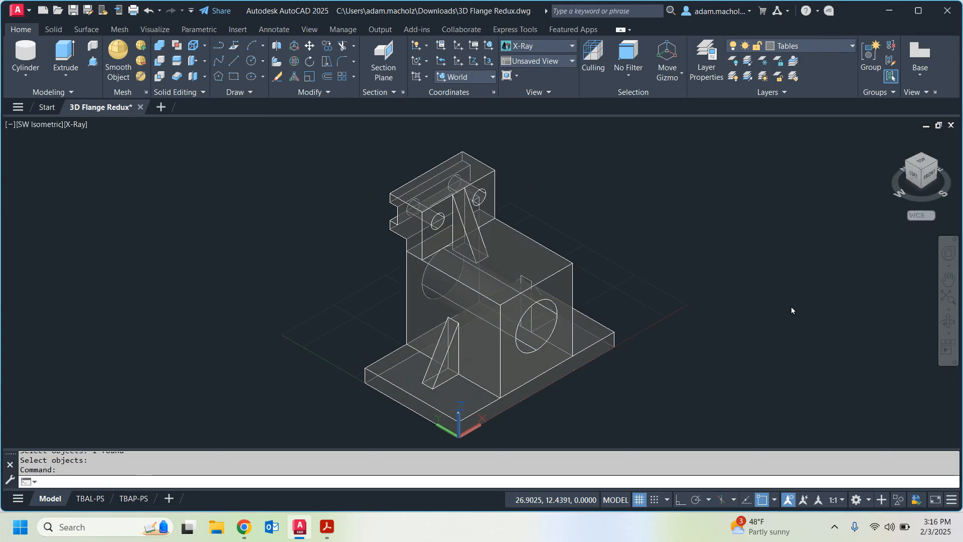
- Examine the base plate's front corner nearest the origin and check the counterbored corner holes' dimensions in the flange PDF in Chrome
scroll(724, 306, "up", 2)
middle_click_drag(717, 286, 690, 214)
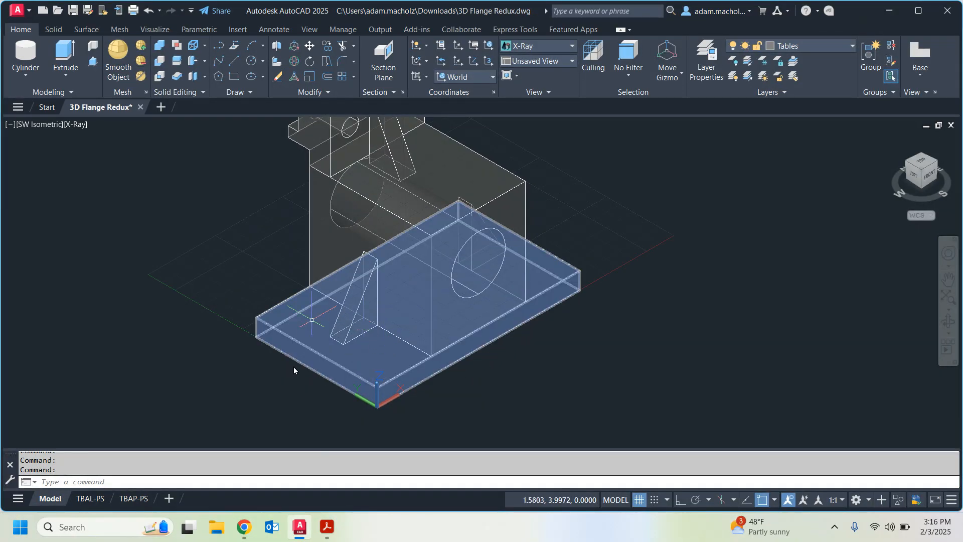
scroll(353, 415, "up", 5)
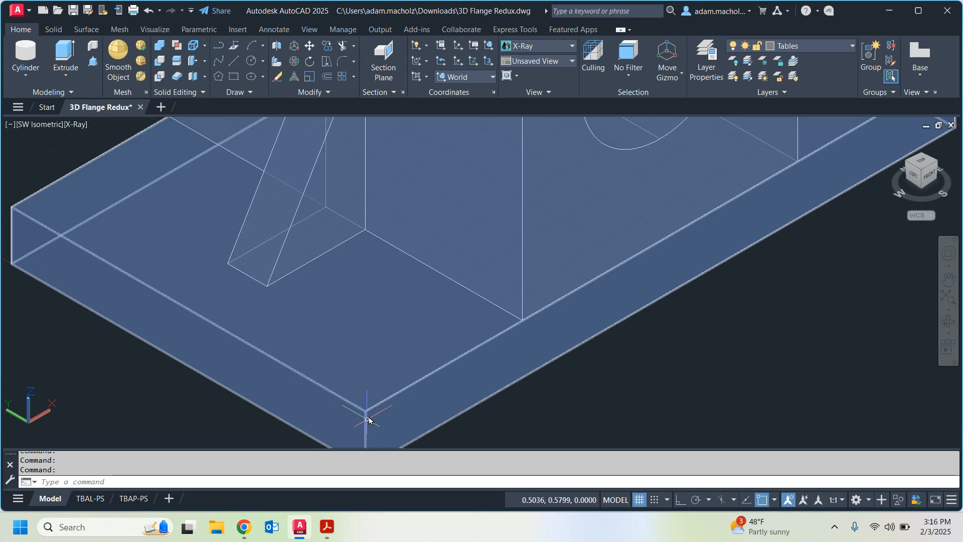
scroll(424, 381, "down", 5)
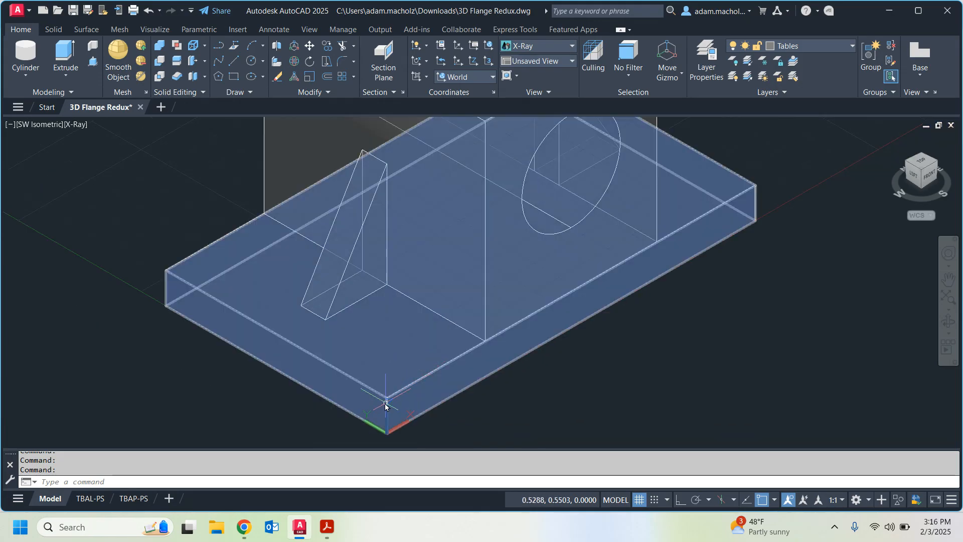
scroll(387, 399, "up", 5)
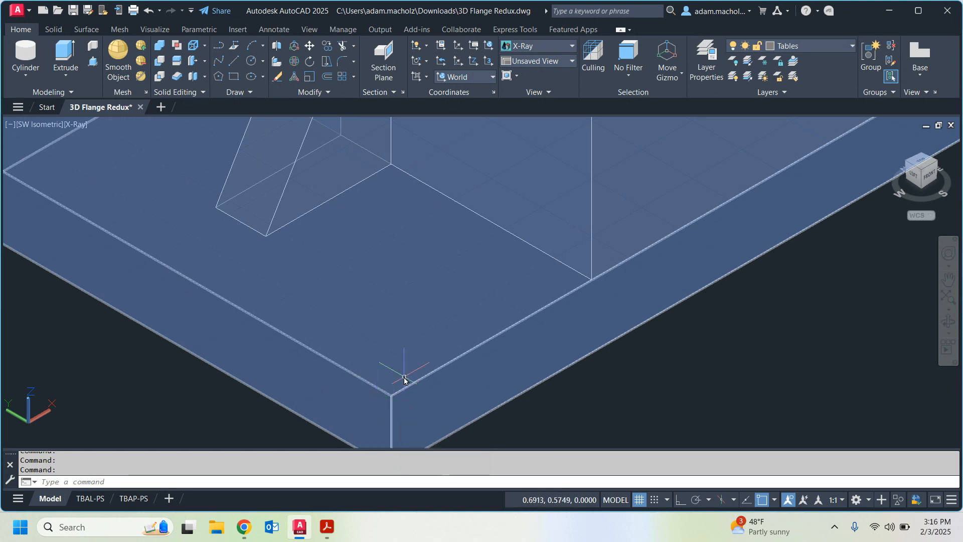
scroll(384, 401, "down", 5)
scroll(385, 400, "up", 4)
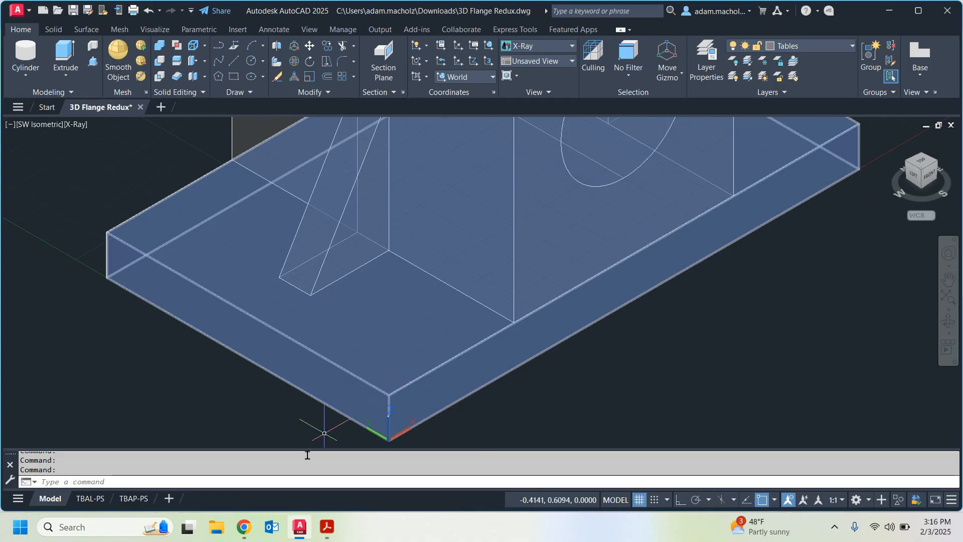
mouse_move(250, 530)
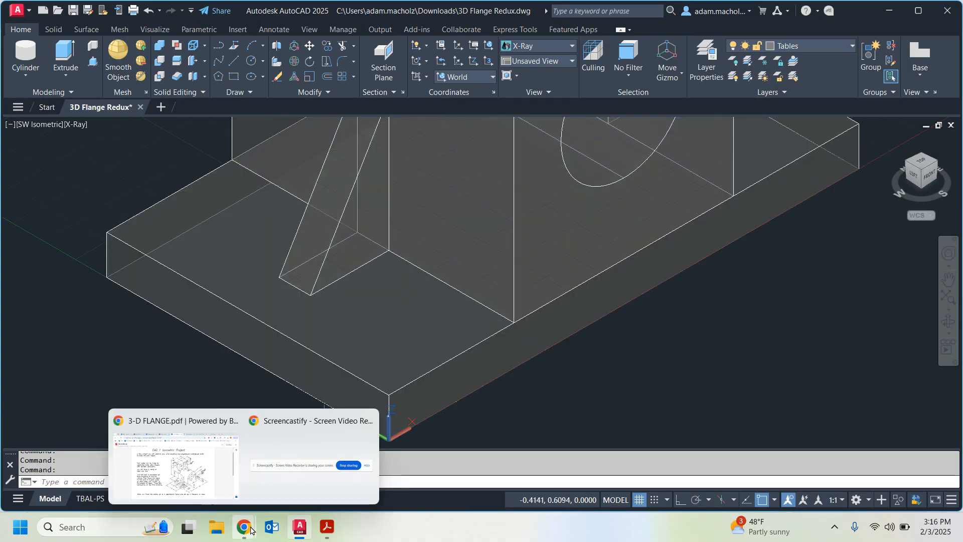
left_click(180, 464)
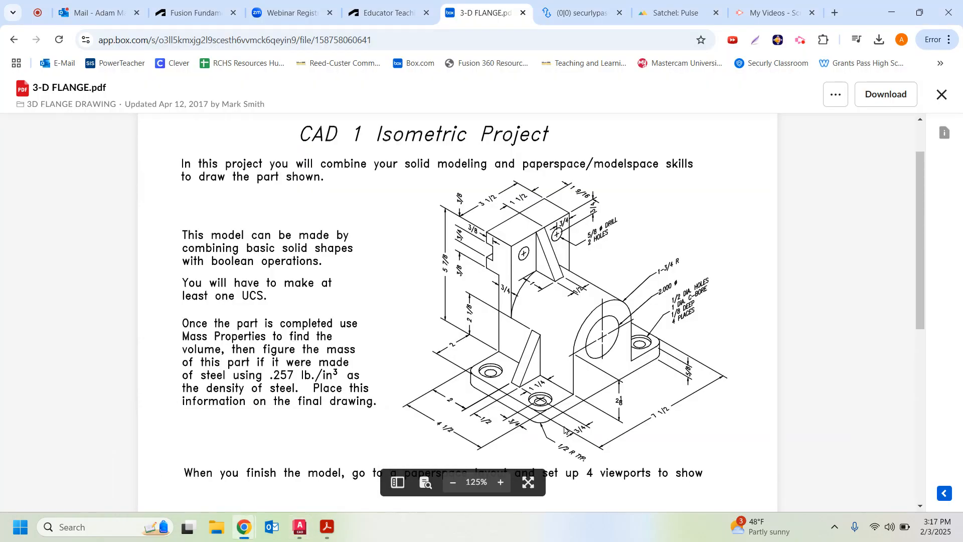
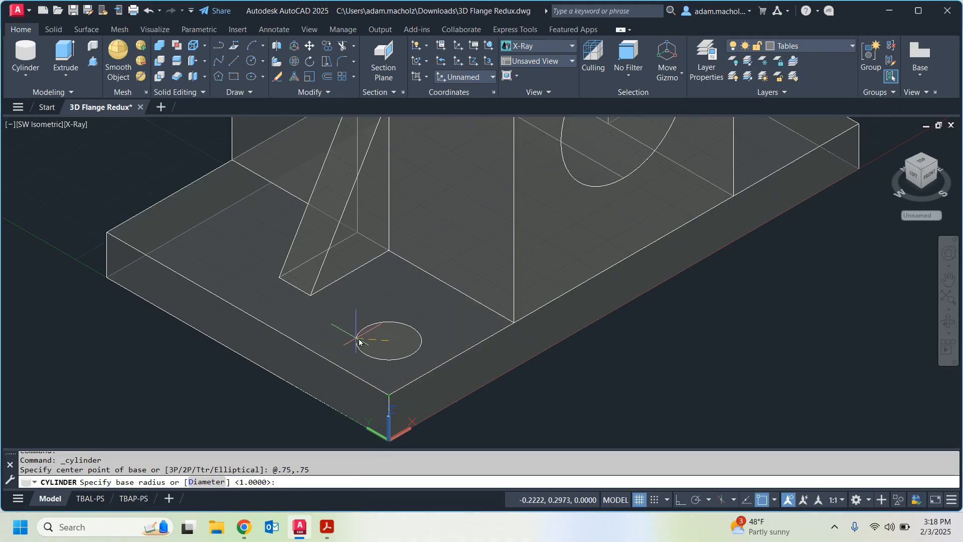
- Create a .5 diameter cylinder on the base plate's top face, centred at @.75,.75 from the front corner and extending down past the plate's underside
type("d")
key("Return")
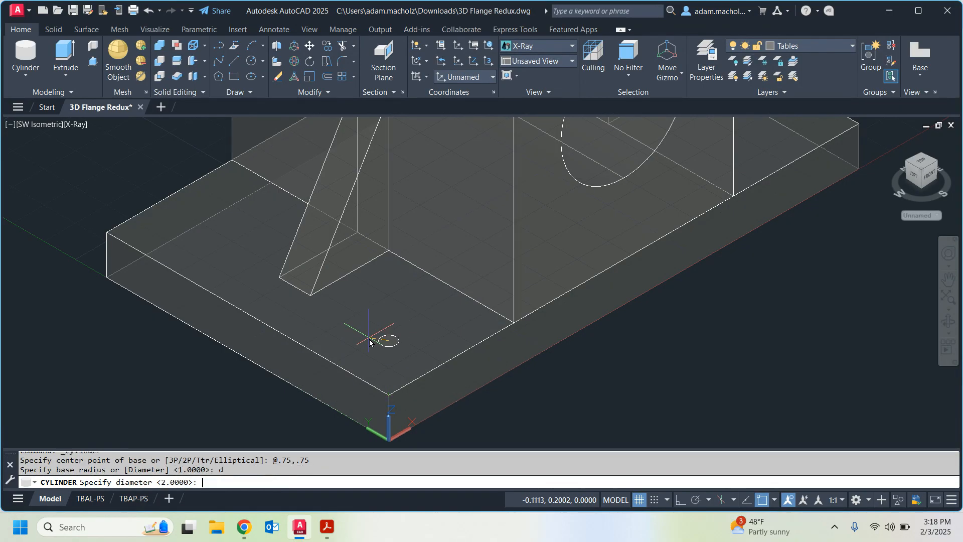
type(".5")
key("Return")
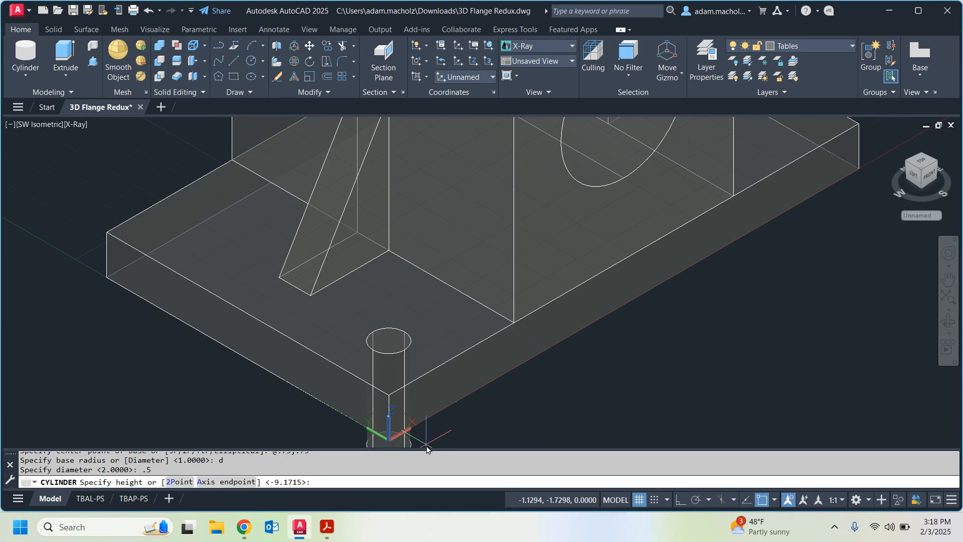
left_click(426, 448)
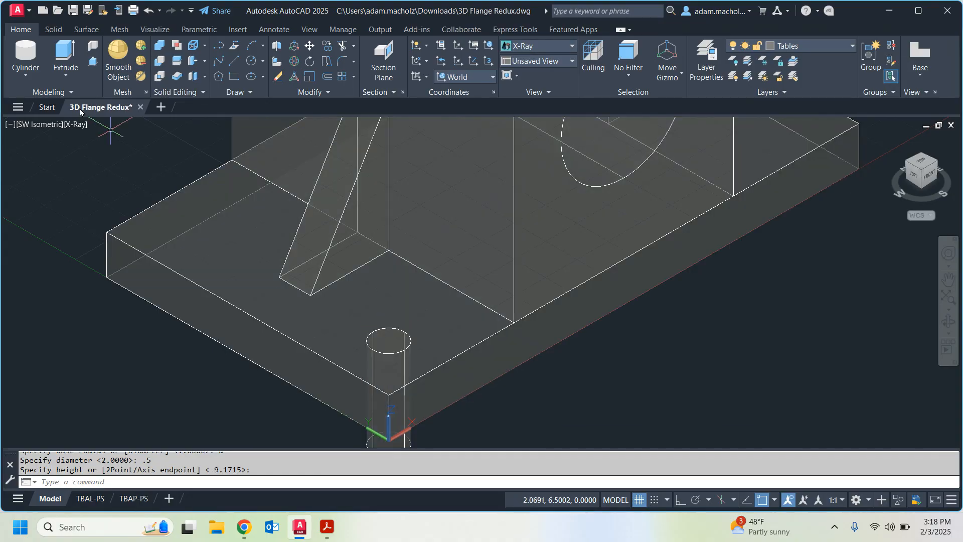
- Create a 1 diameter counterbore cylinder concentric with the .5 hole cylinder, with height -.125, checking the counterbore depth in the flange PDF
left_click(26, 53)
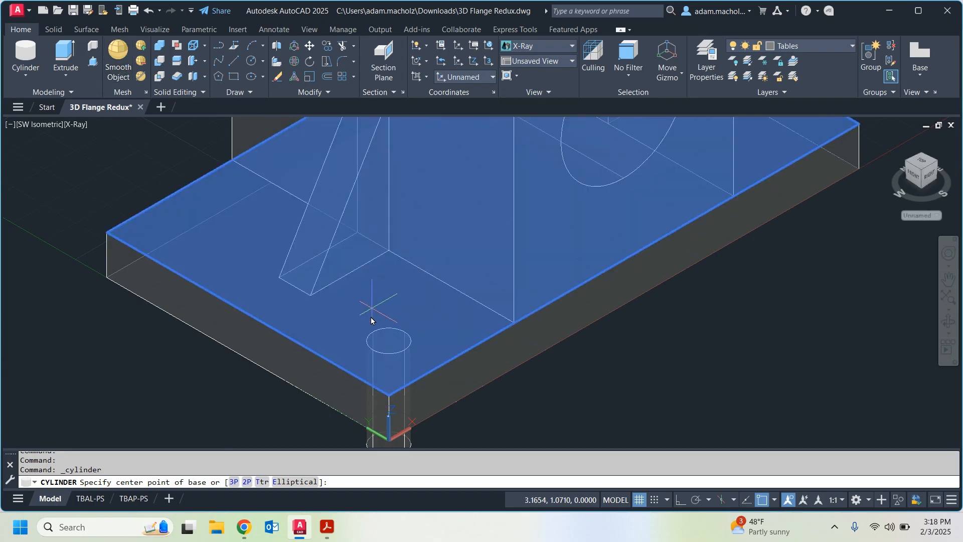
left_click(391, 343)
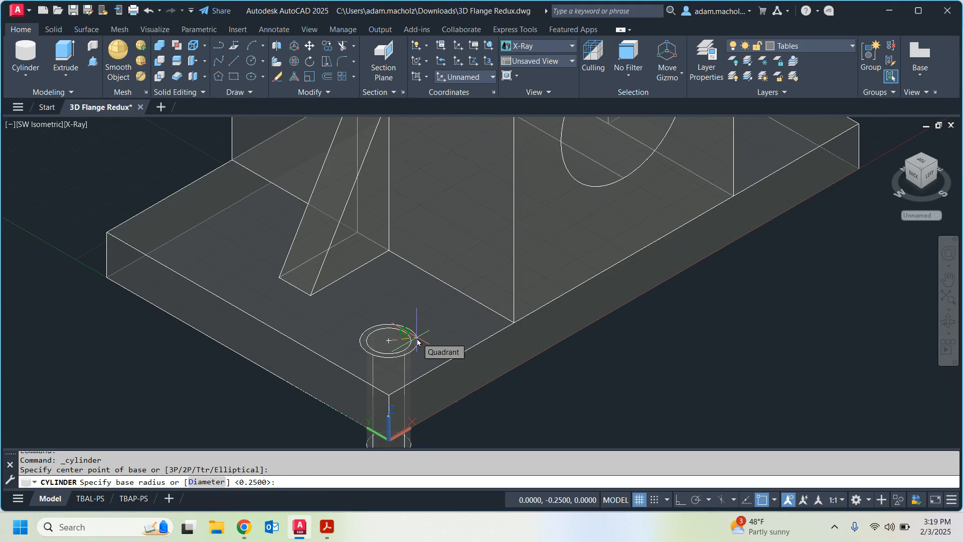
type("d")
key("Return")
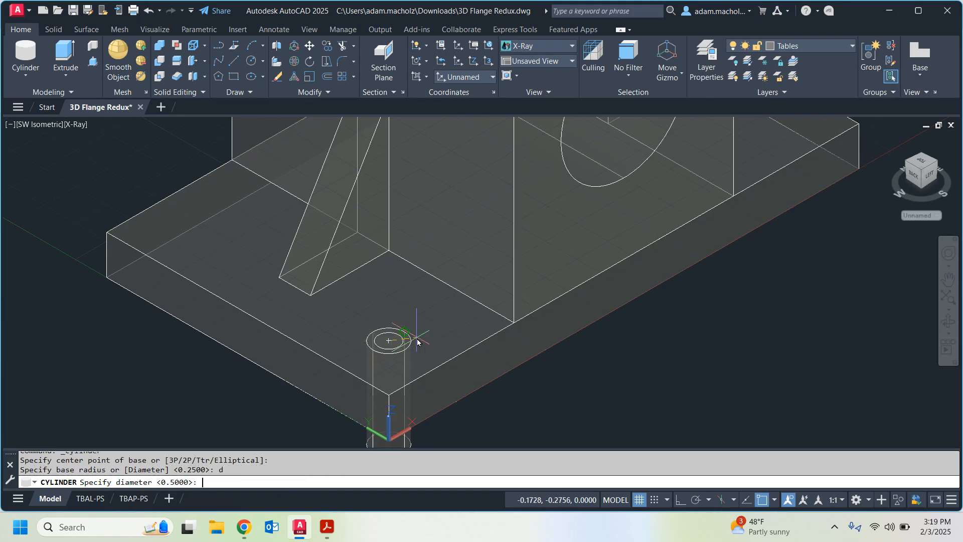
key("Return")
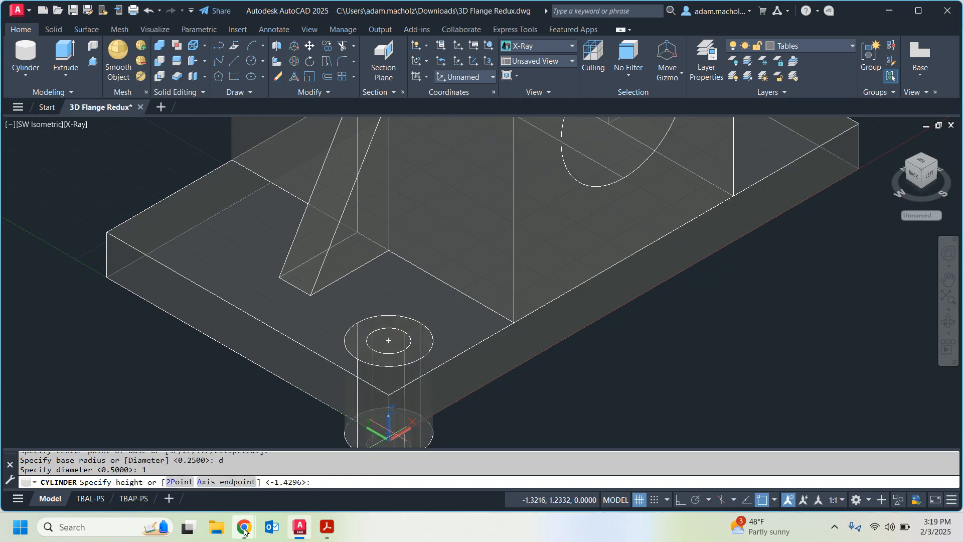
mouse_move(244, 526)
left_click(206, 483)
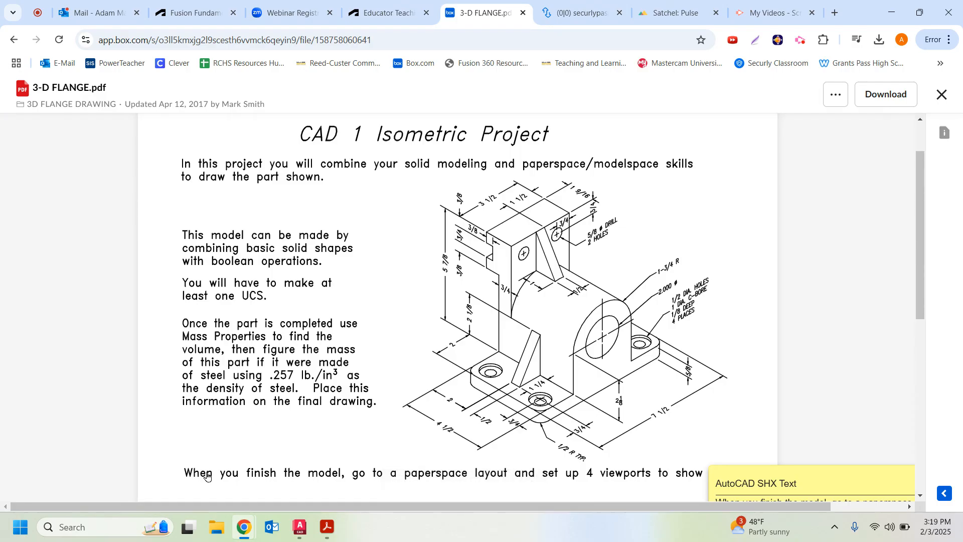
mouse_move(300, 526)
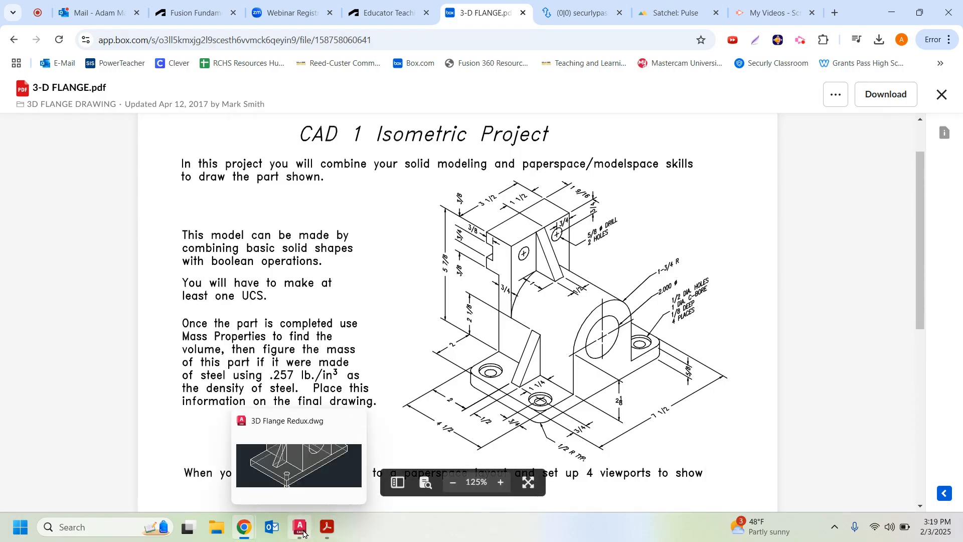
left_click(296, 469)
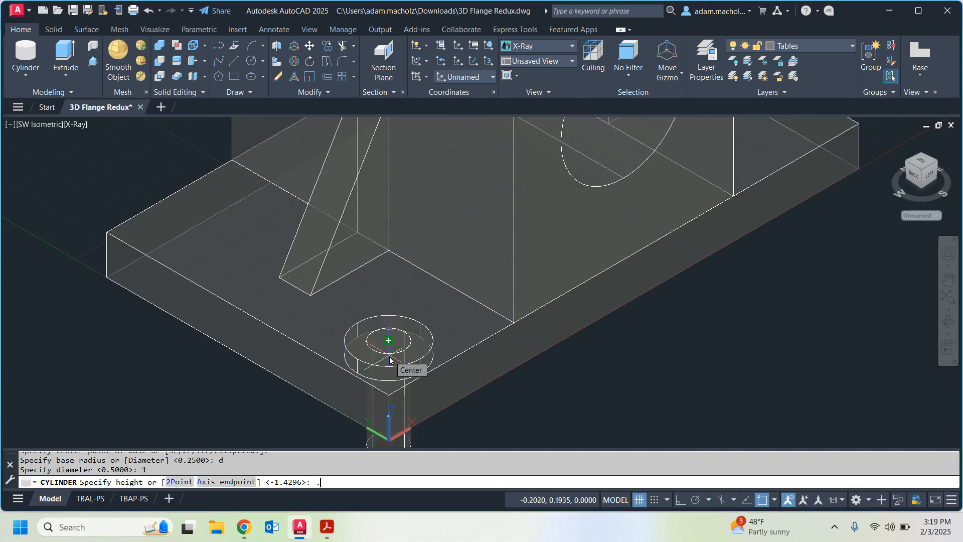
key("BackSpace")
key("BackSpace")
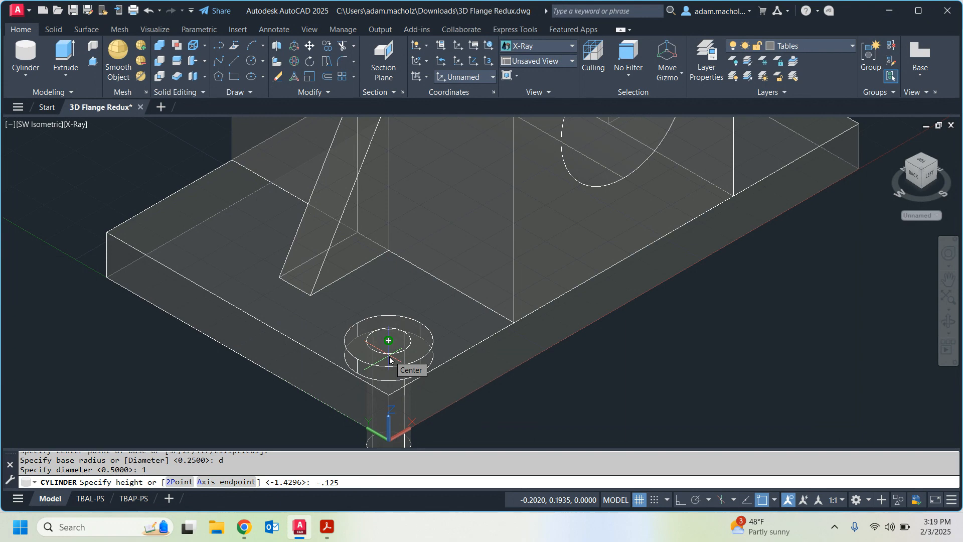
key("Return")
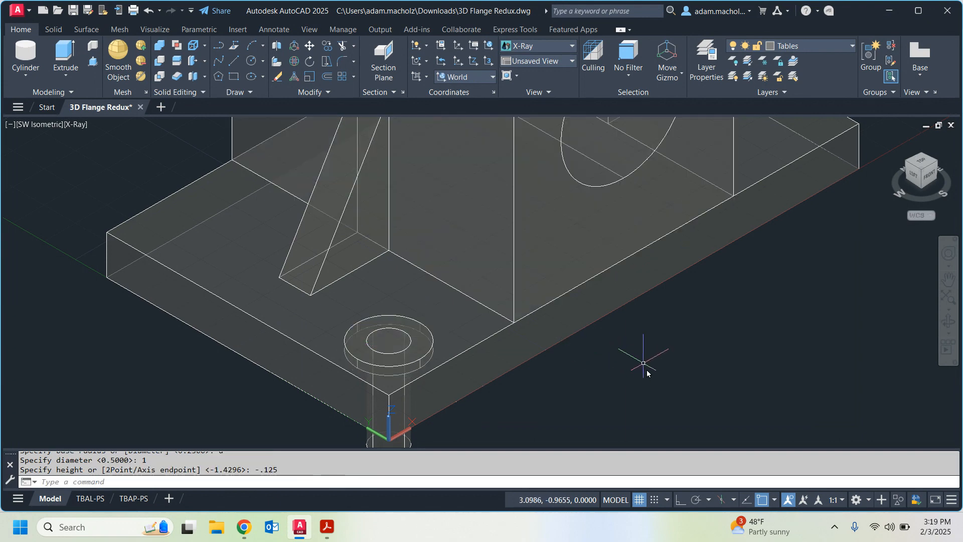
- Inspect the corner-hole cylinders from the Front view and return the model to the SW Isometric view
left_click(927, 177)
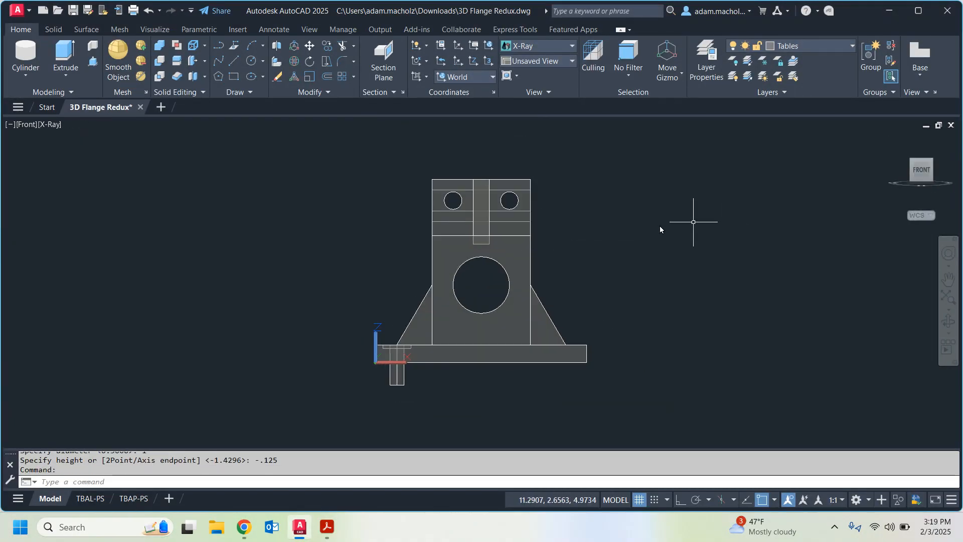
left_click(913, 164)
scroll(683, 376, "up", 2)
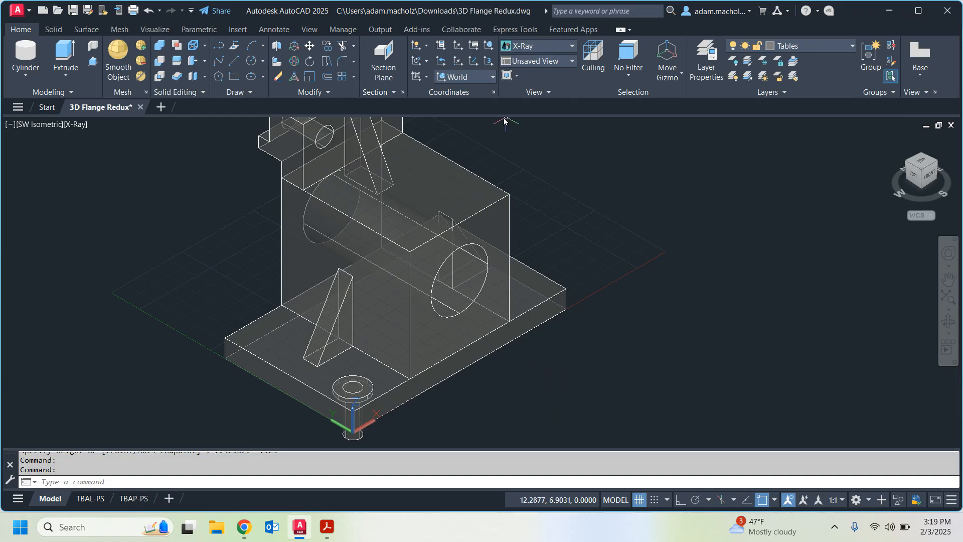
- Mirror both corner-hole cylinders in 3D to the base plate's other front corner across a three-point plane through front-to-back midpoints, keeping the originals
left_click(276, 47)
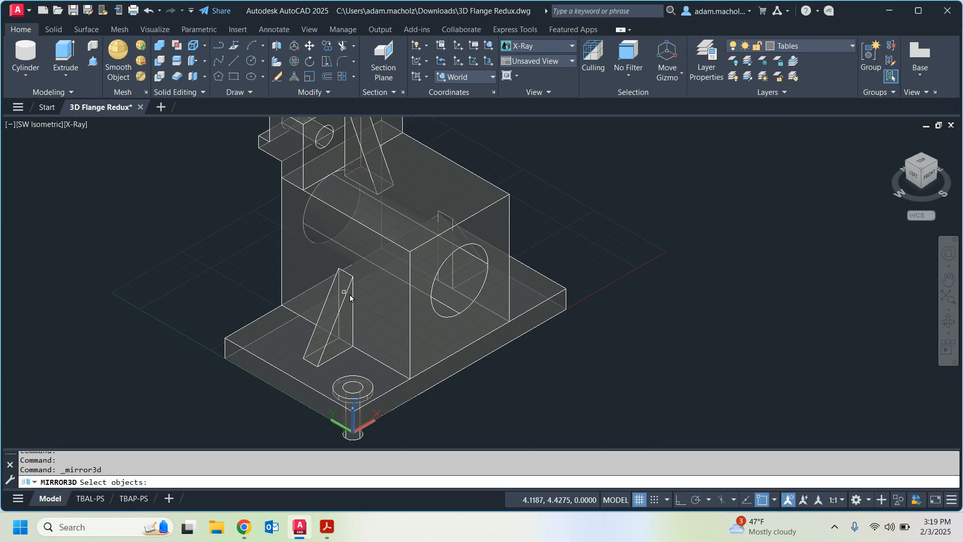
left_click(364, 398)
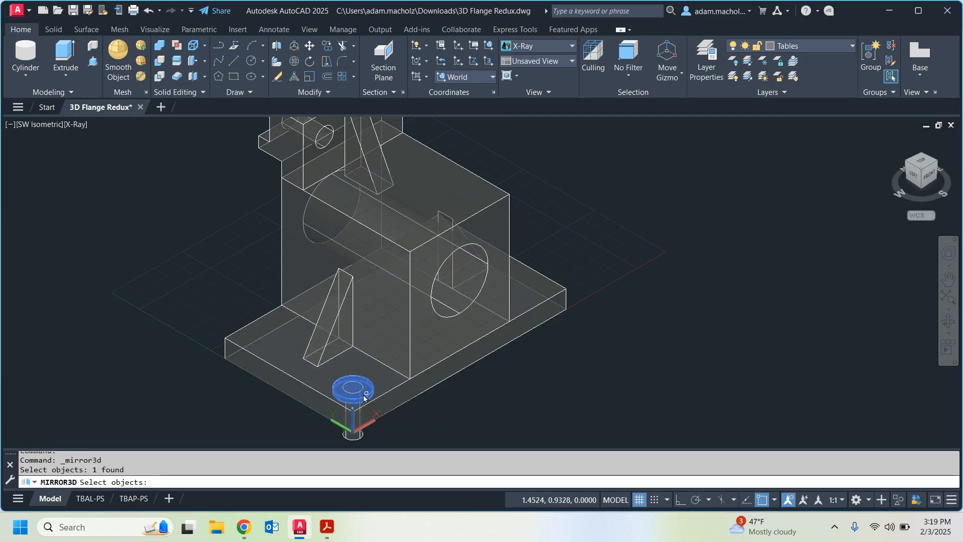
left_click(352, 430)
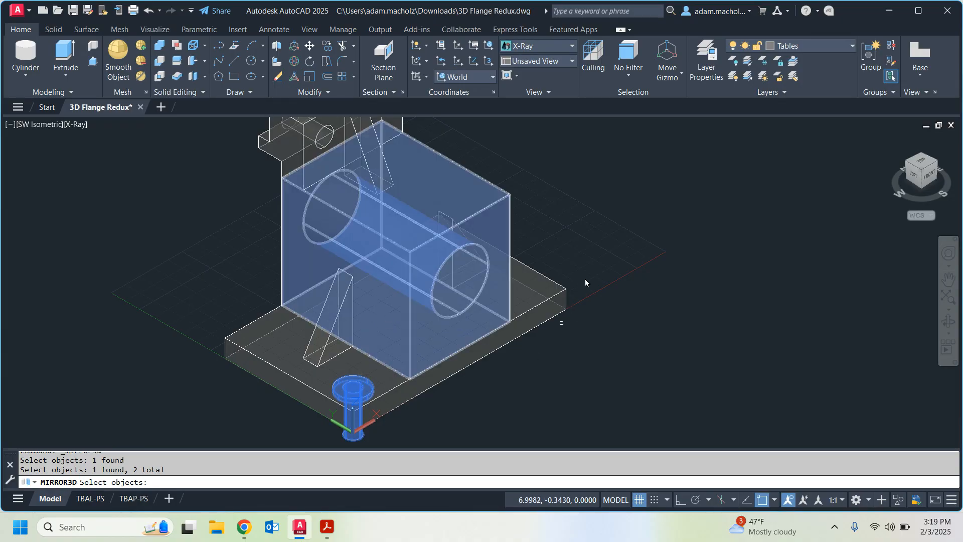
key("Return")
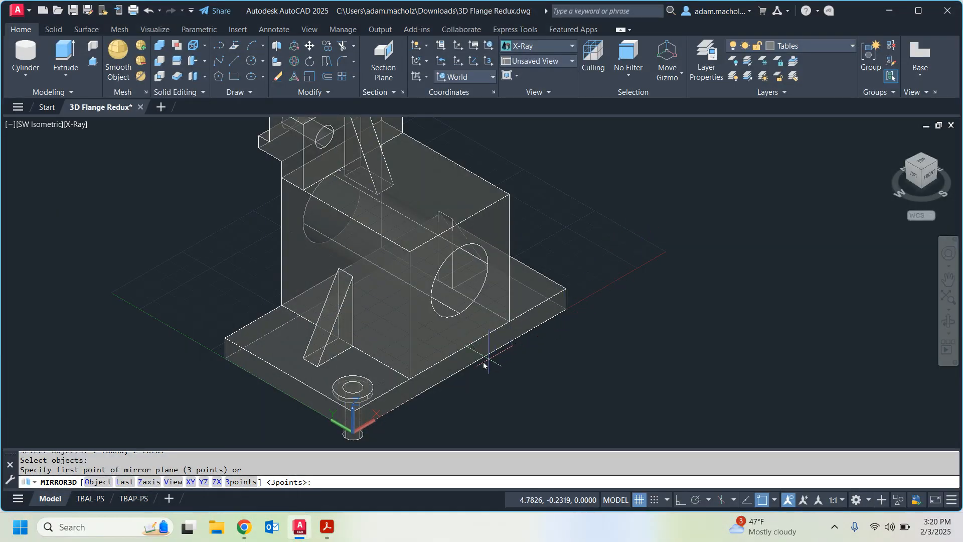
left_click(459, 371)
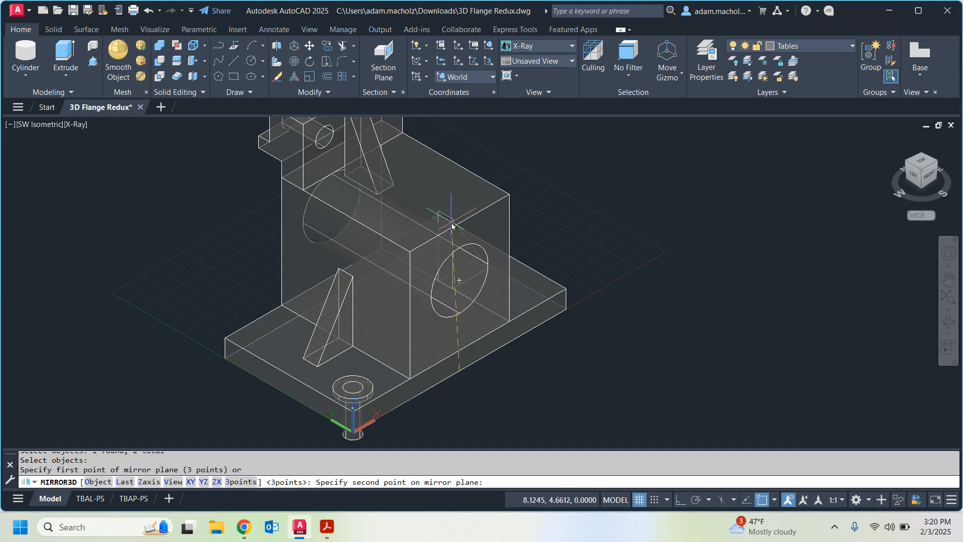
scroll(447, 224, "up", 5)
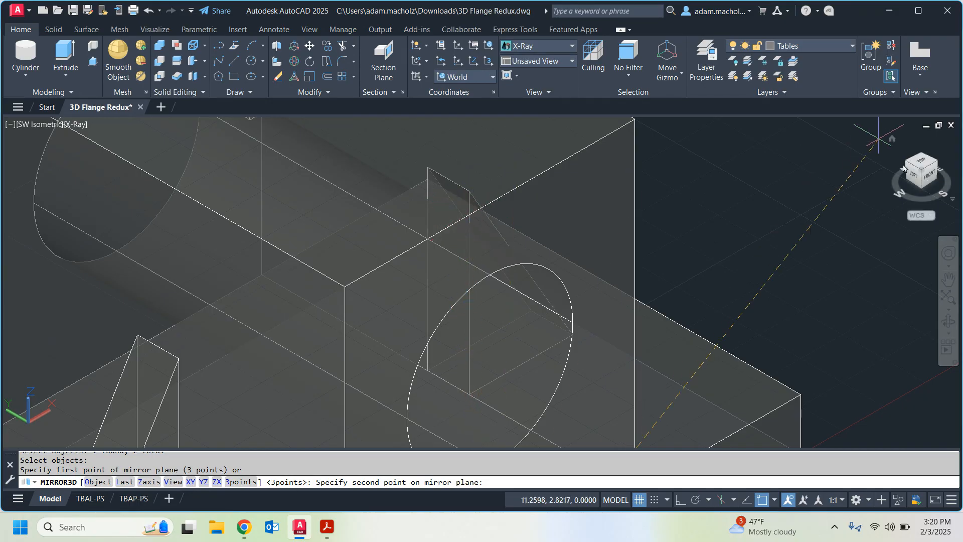
middle_click_drag(897, 170, 893, 173, "shift")
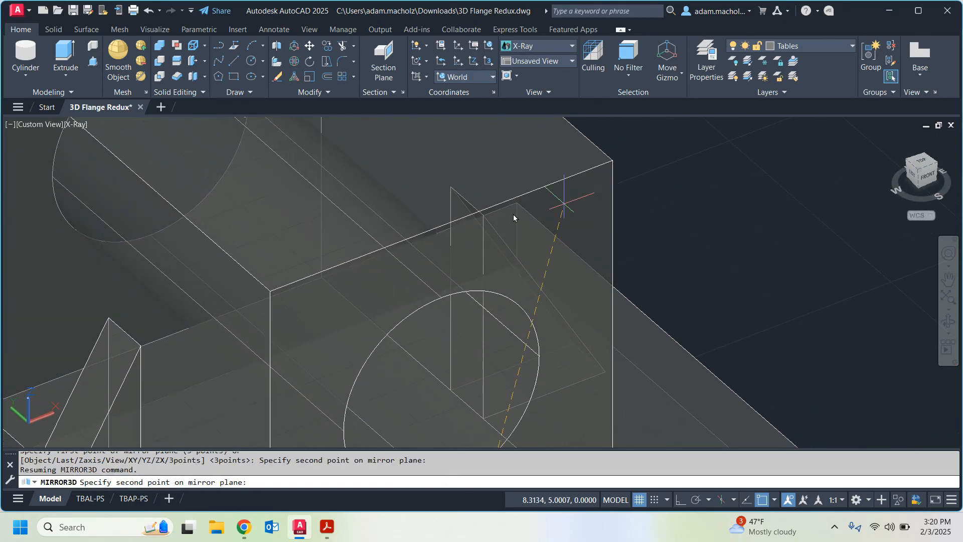
left_click(445, 231)
scroll(445, 231, "down", 6)
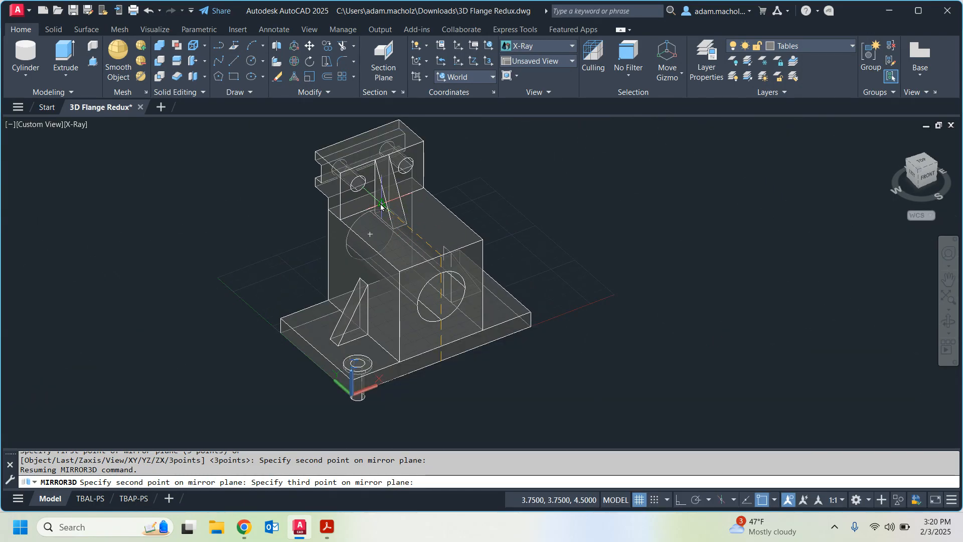
left_click(381, 205)
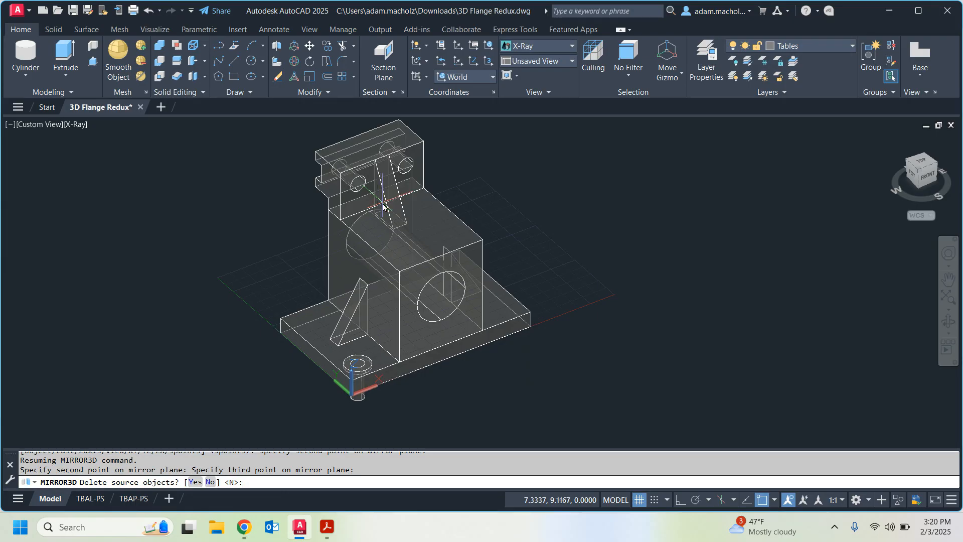
key("Return")
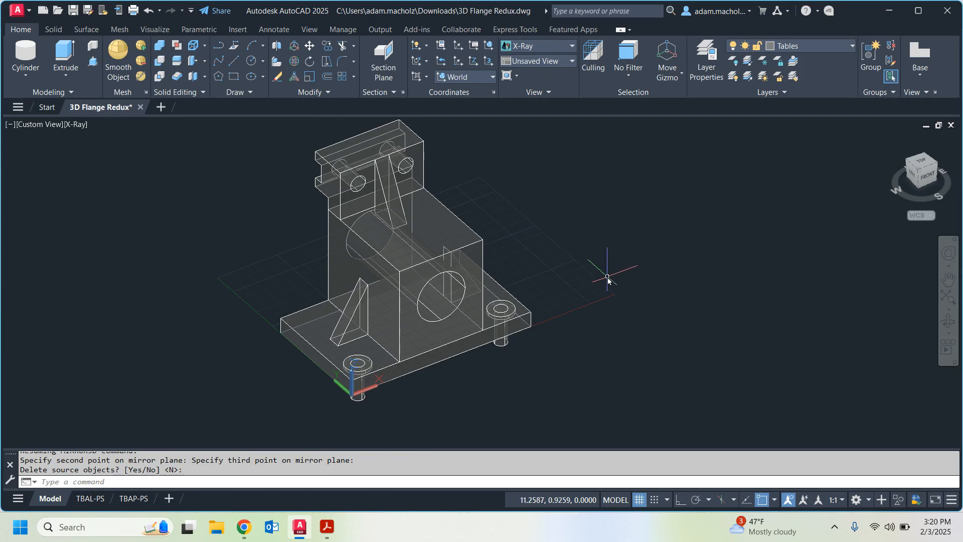
- Mirror all four front corner-hole cylinders in 3D to the base plate's back corners across a three-point plane through its side-edge midpoints, keeping the originals
scroll(612, 227, "up", 2)
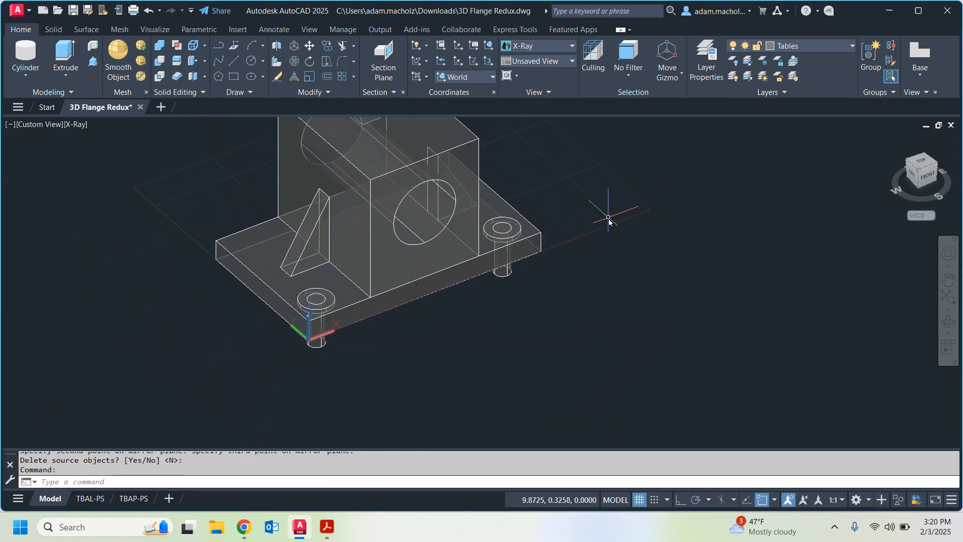
scroll(608, 219, "up", 2)
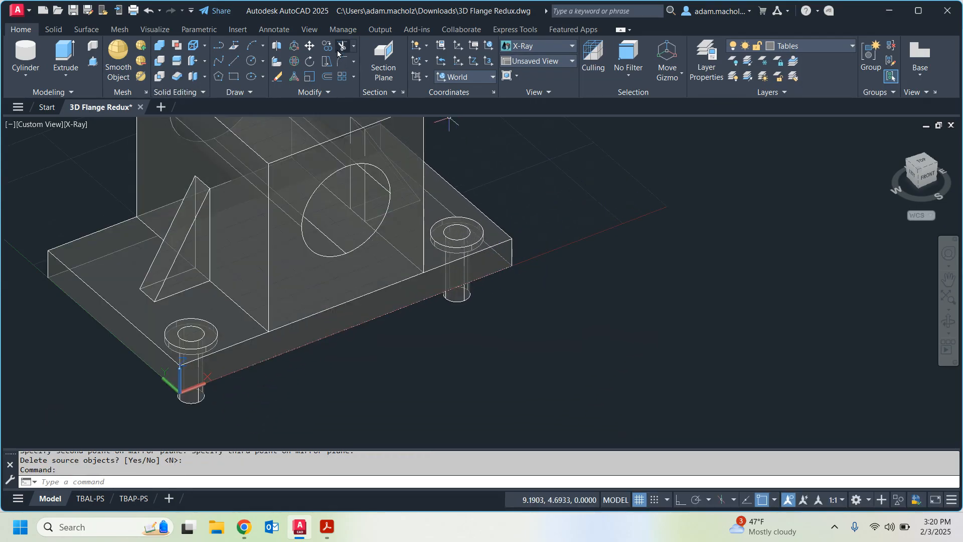
left_click(277, 48)
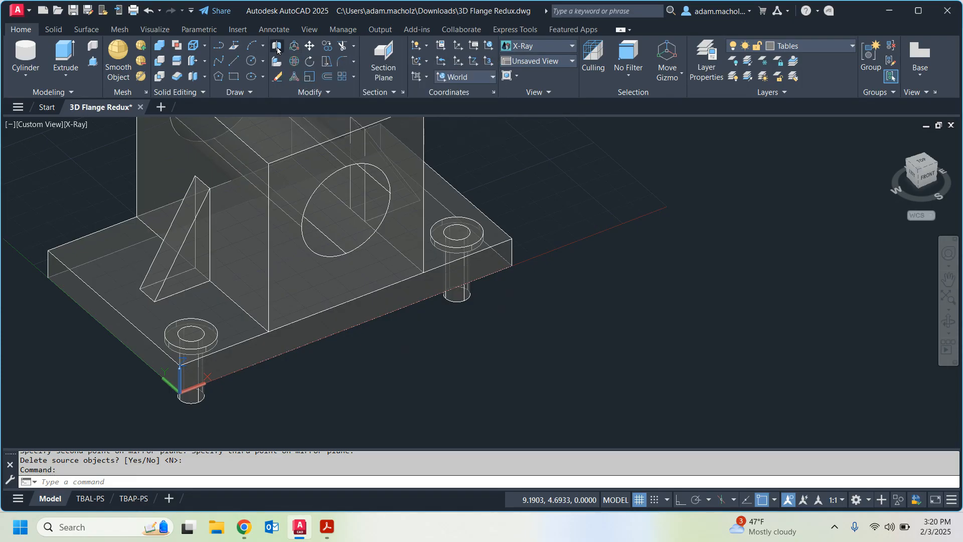
left_click(200, 333)
left_click(214, 341)
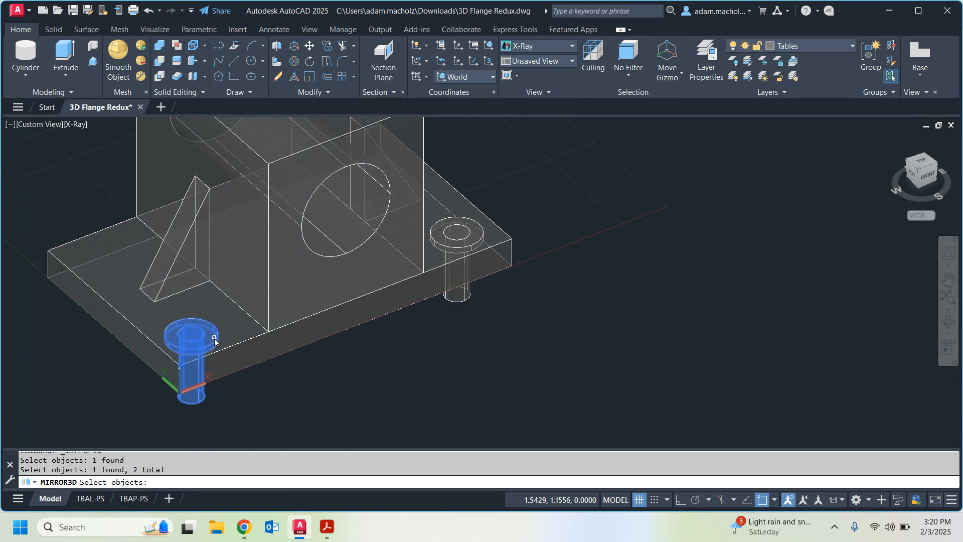
left_click(454, 239)
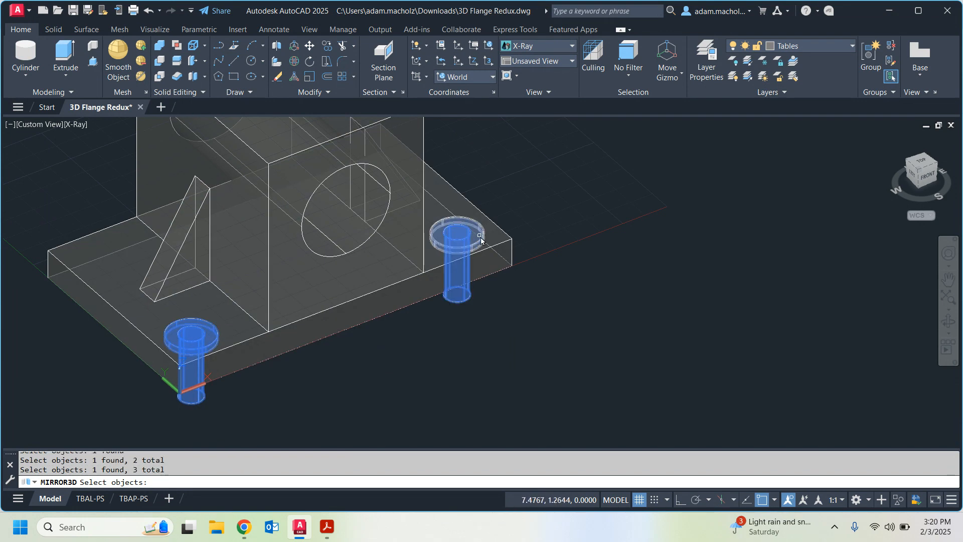
left_click(478, 243)
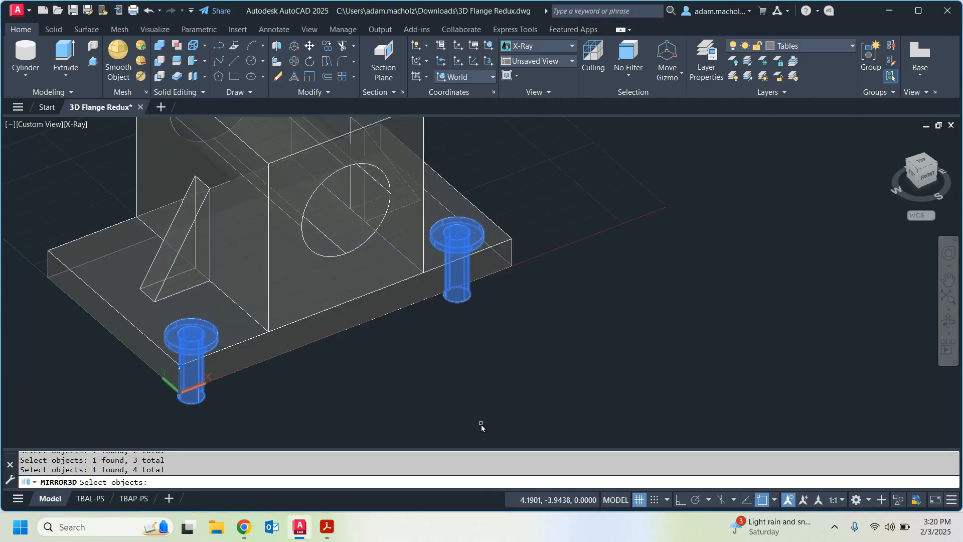
key("Return")
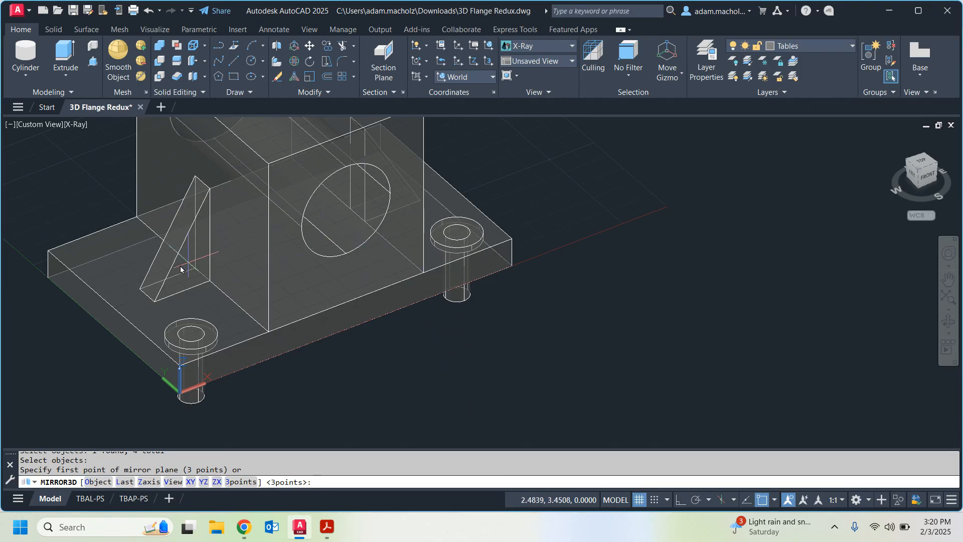
left_click(108, 336)
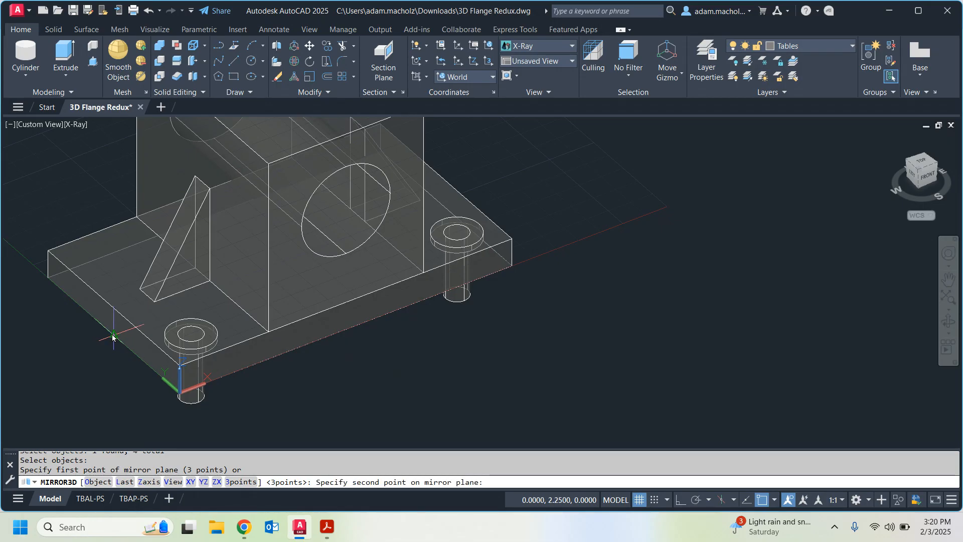
left_click(113, 308)
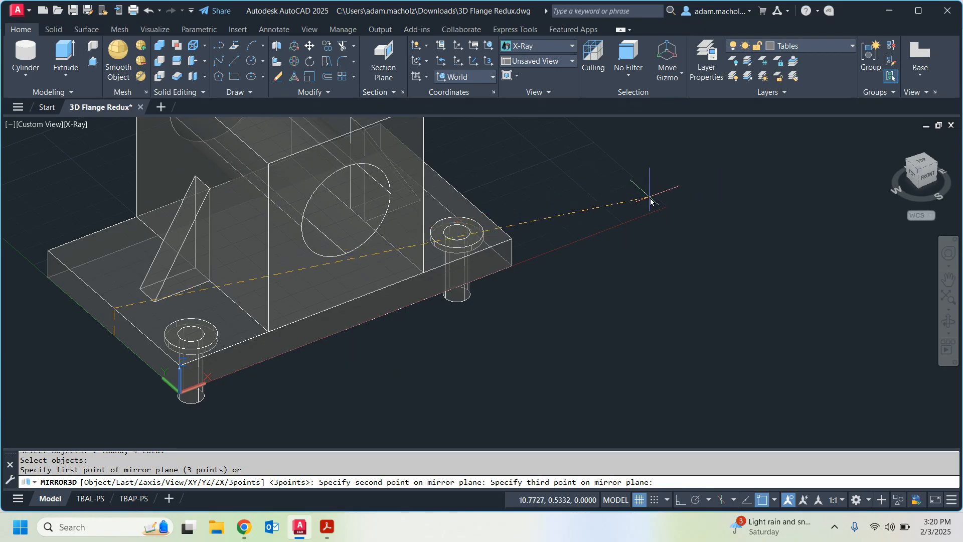
middle_click_drag(650, 202, 474, 248)
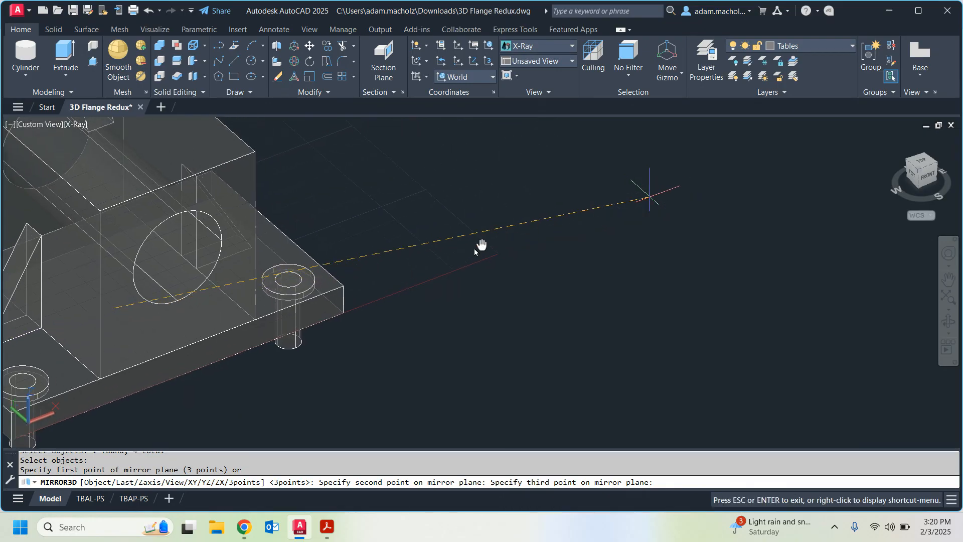
left_click(265, 232)
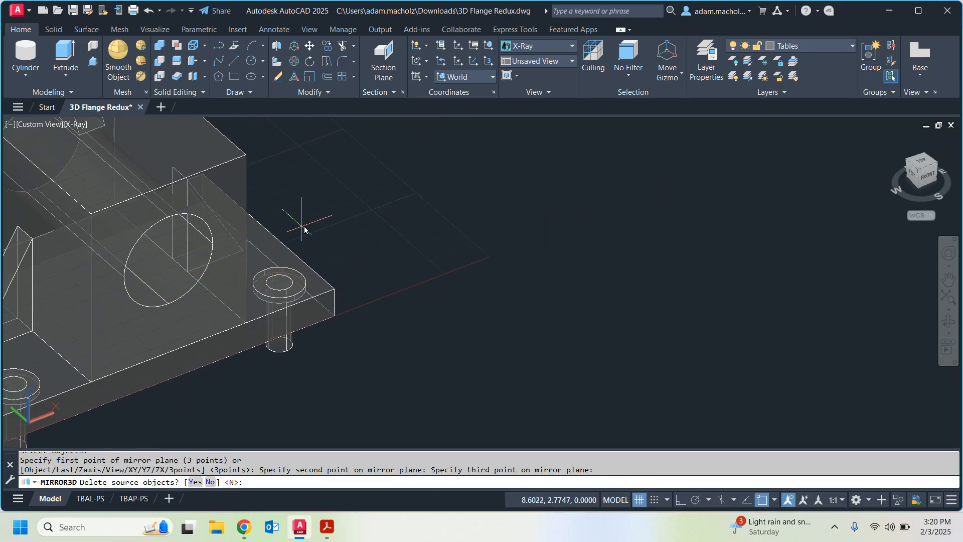
key("Return")
scroll(344, 221, "down", 3)
middle_click_drag(390, 219, 552, 215)
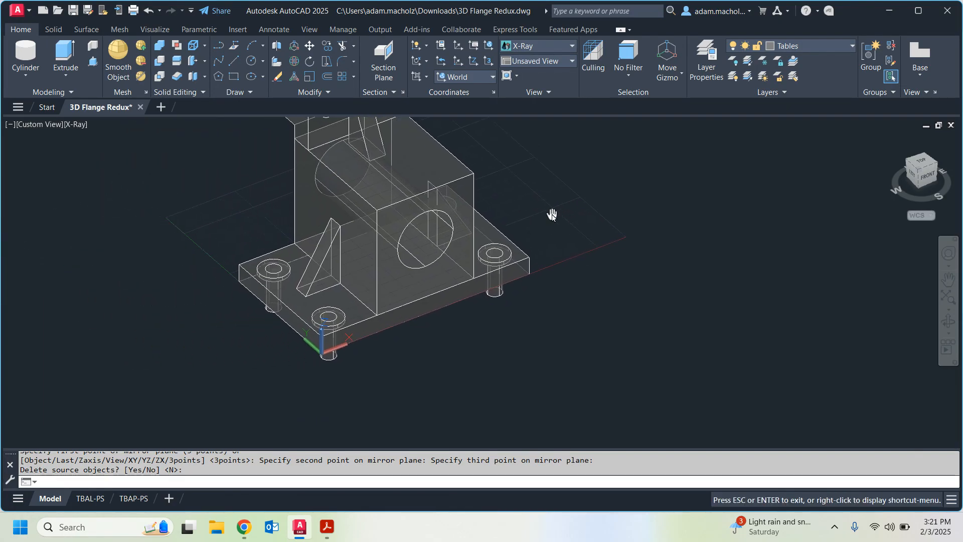
- Subtract all eight hole and counterbore cylinders from the base plate to cut the four counterbored corner holes
scroll(554, 213, "down", 2)
scroll(554, 214, "up", 3)
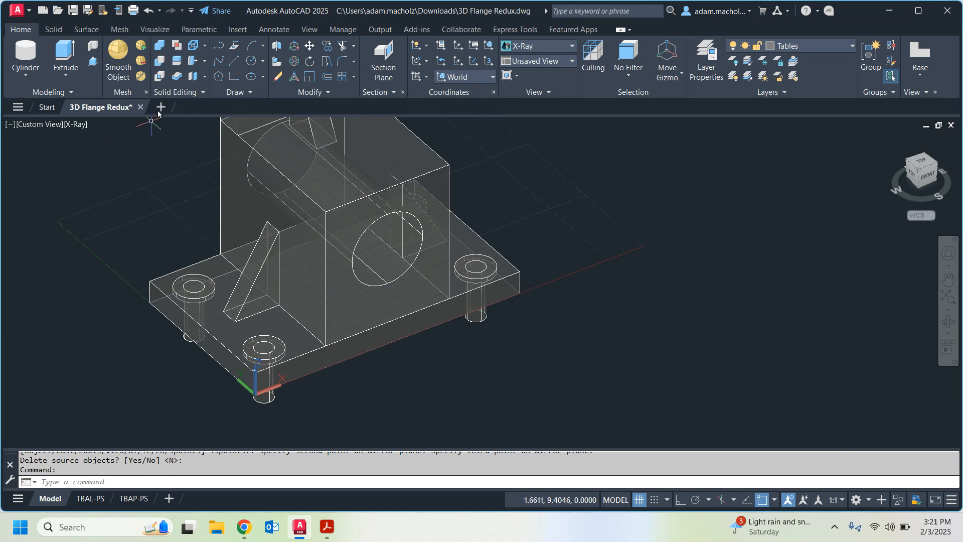
left_click(159, 62)
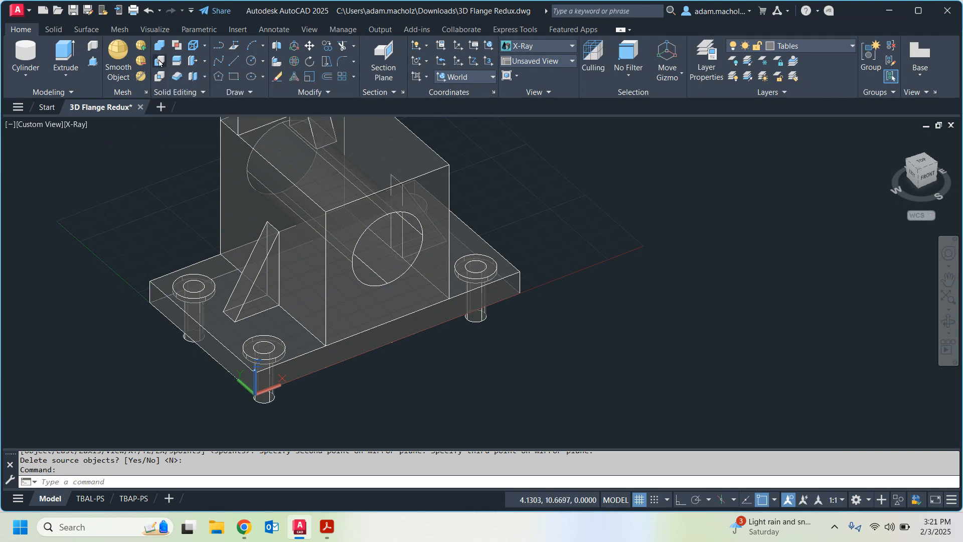
left_click(212, 332)
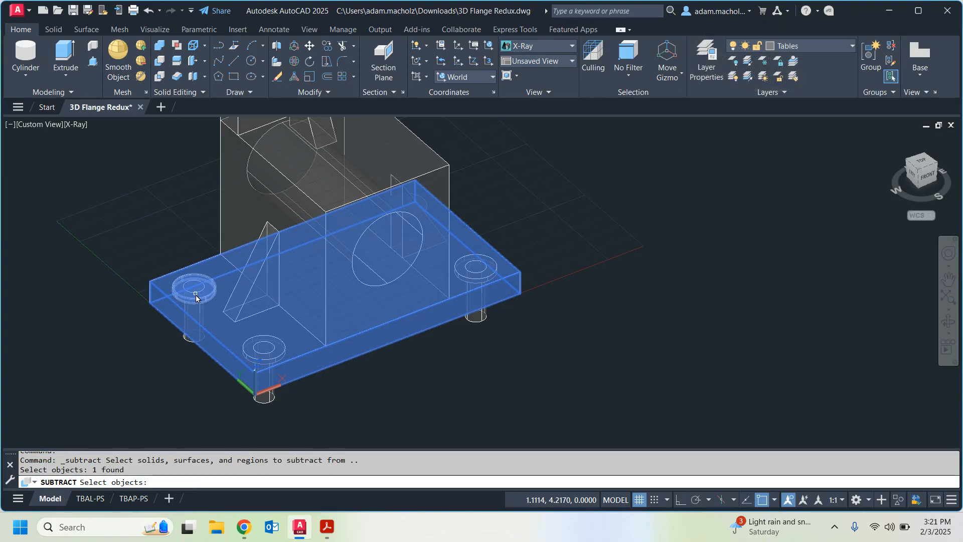
key("Return")
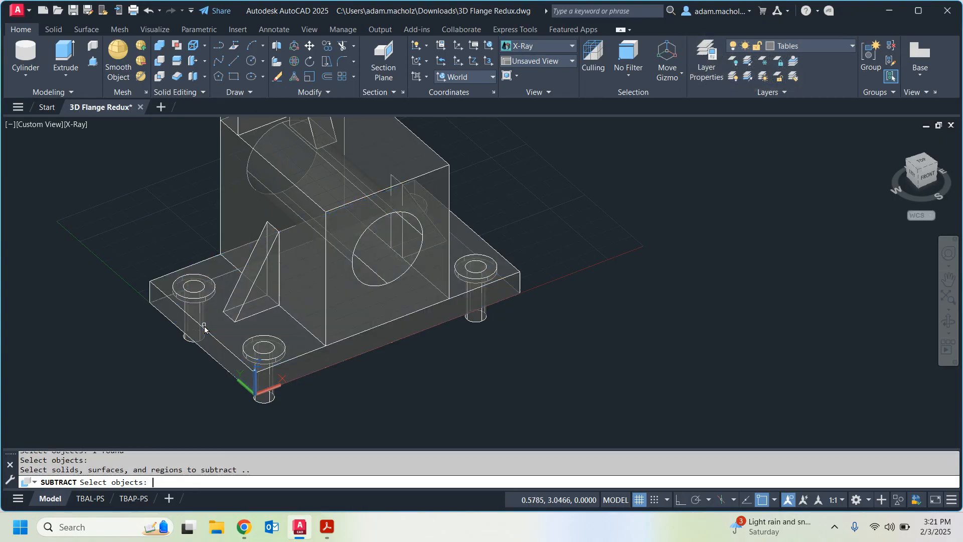
left_click(189, 288)
left_click(199, 292)
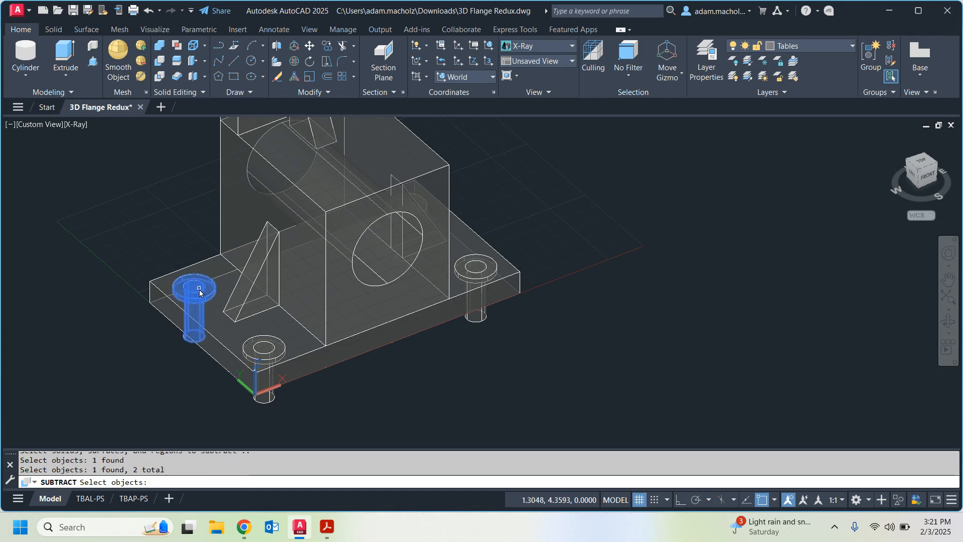
left_click(263, 350)
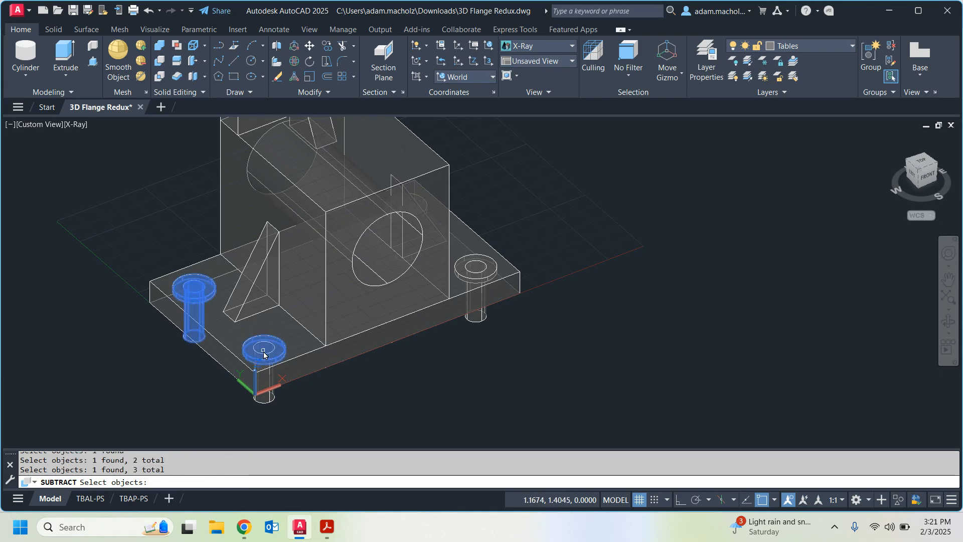
left_click(264, 355)
left_click(475, 265)
left_click(476, 268)
left_click(933, 169)
scroll(567, 367, "up", 5)
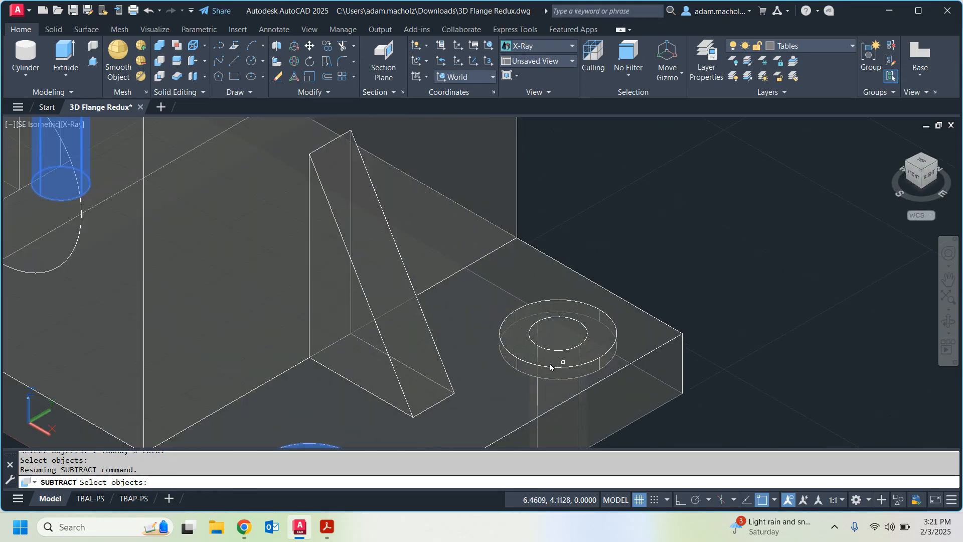
left_click(549, 346)
left_click(555, 337)
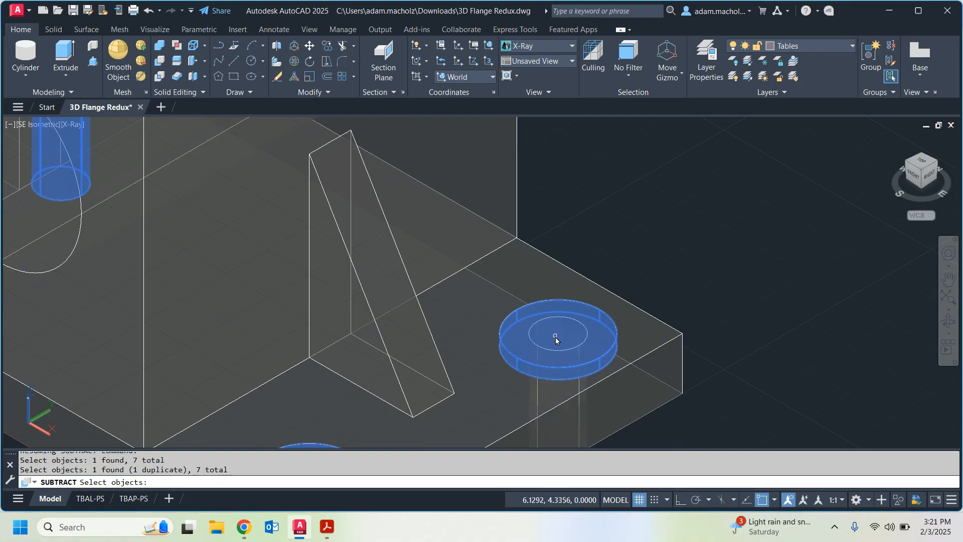
left_click(563, 342)
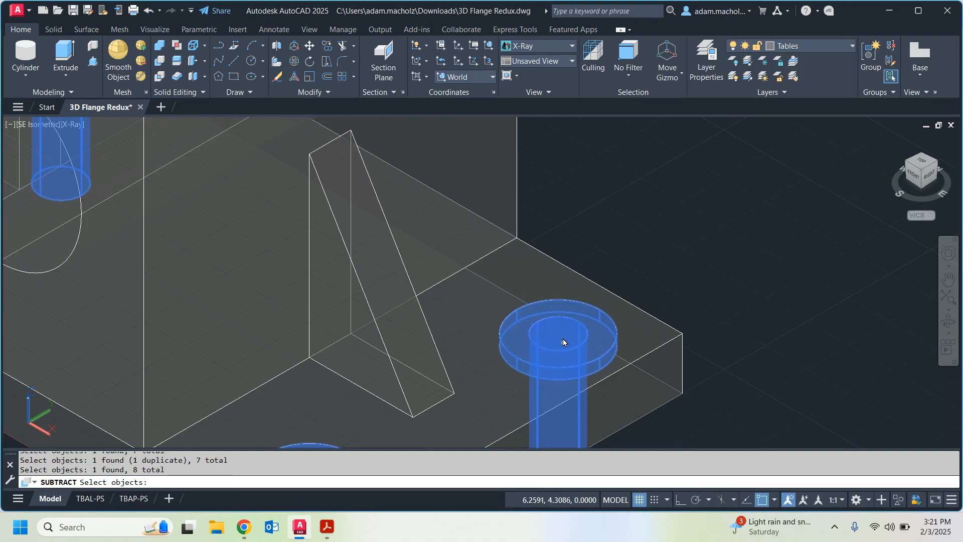
scroll(564, 343, "down", 5)
key("Return")
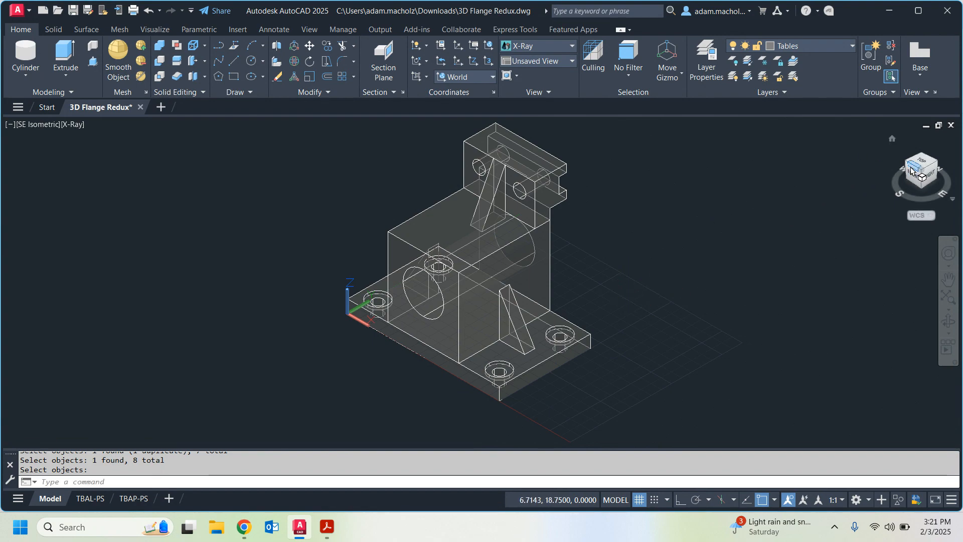
- Inspect the flange and its counterbored holes from the front, SW Isometric and NW Isometric directions
mouse_move(909, 167)
left_mouse_down()
mouse_move(23, 164)
mouse_move(31, 168)
left_mouse_up()
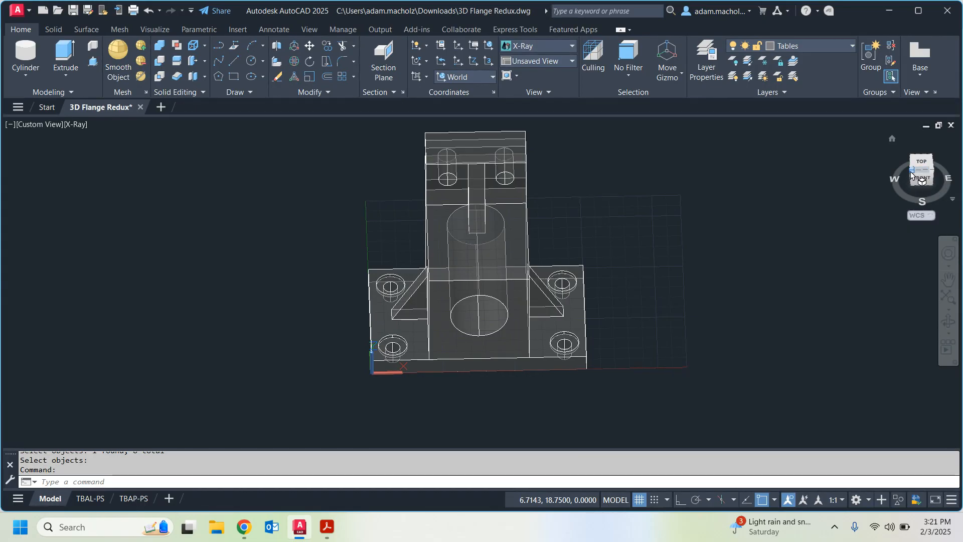
left_click(908, 176)
scroll(689, 301, "up", 4)
middle_click_drag(702, 285, 810, 211)
scroll(799, 216, "down", 5)
scroll(742, 231, "up", 2)
left_click_drag(750, 247, 649, 282)
scroll(667, 273, "down", 2)
key("Escape")
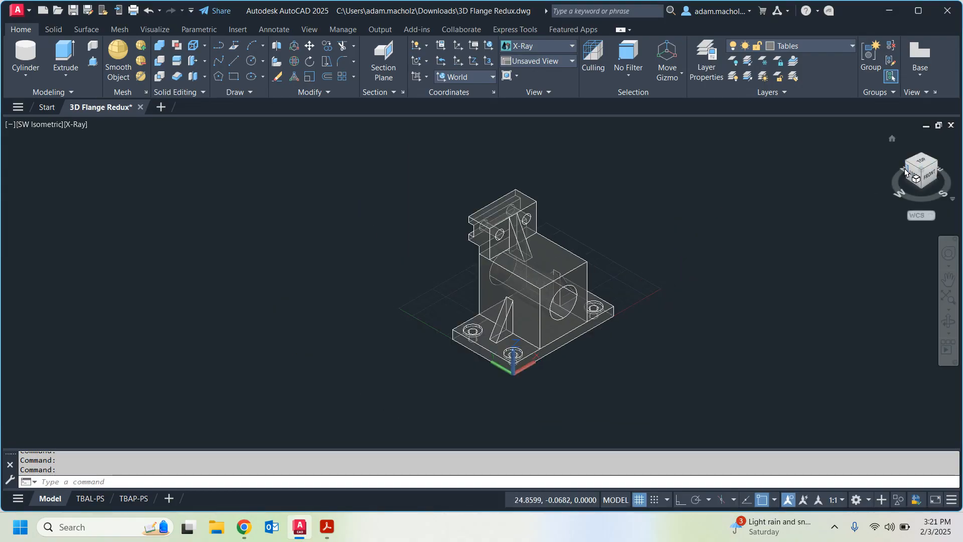
mouse_move(908, 168)
middle_mouse_down("shift")
mouse_move(883, 173)
mouse_move(909, 169)
middle_mouse_up("shift")
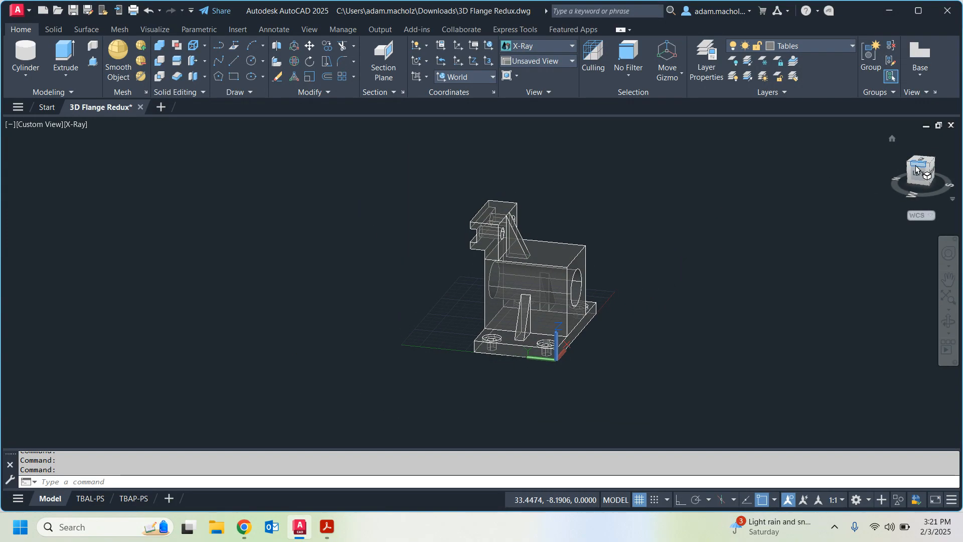
left_click(909, 169)
scroll(496, 222, "up", 6)
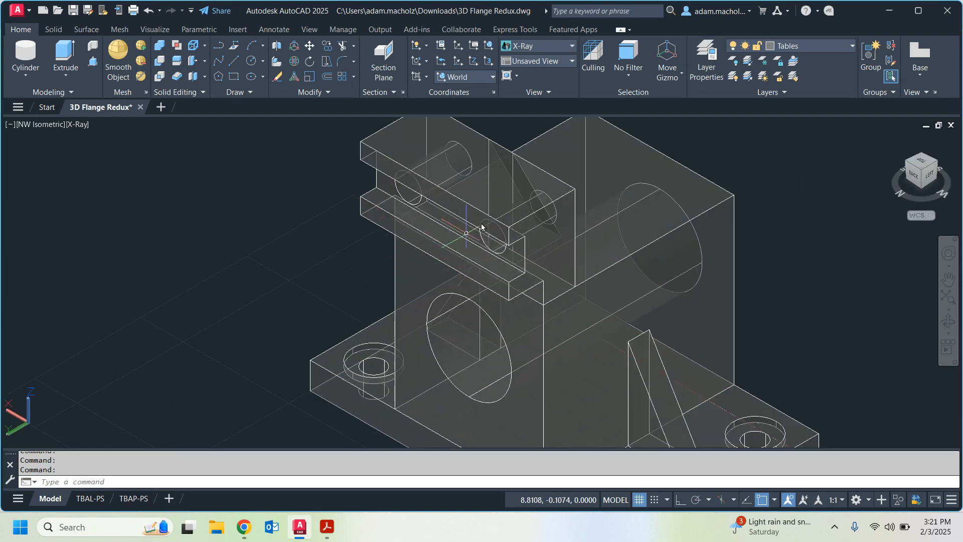
scroll(497, 221, "down", 4)
- Return the model to the SW Isometric view and save the drawing
left_click(931, 168)
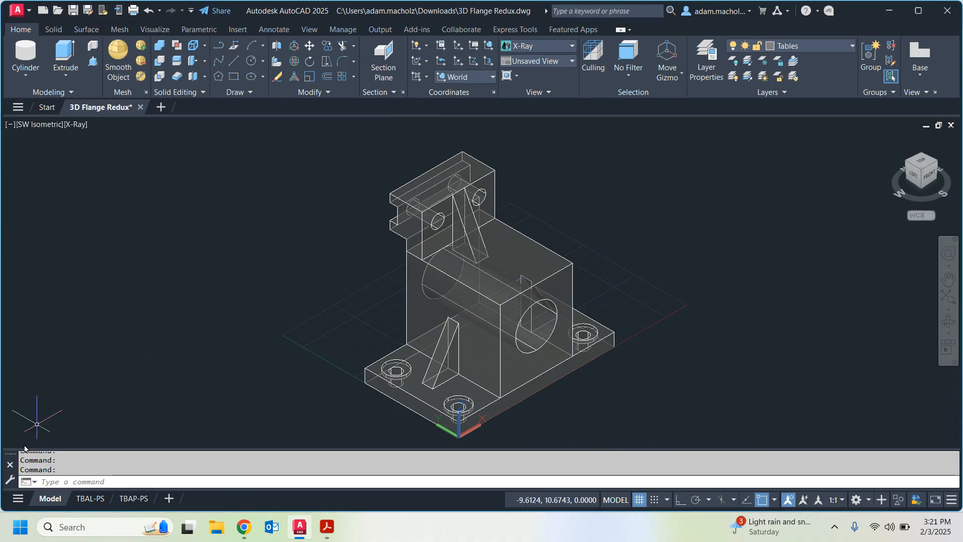
left_click(70, 11)
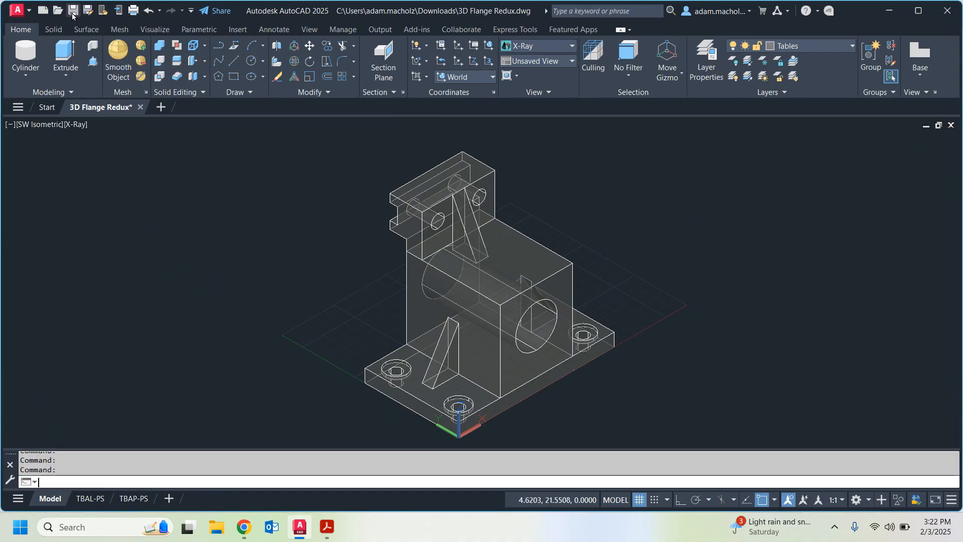
left_click(246, 527)
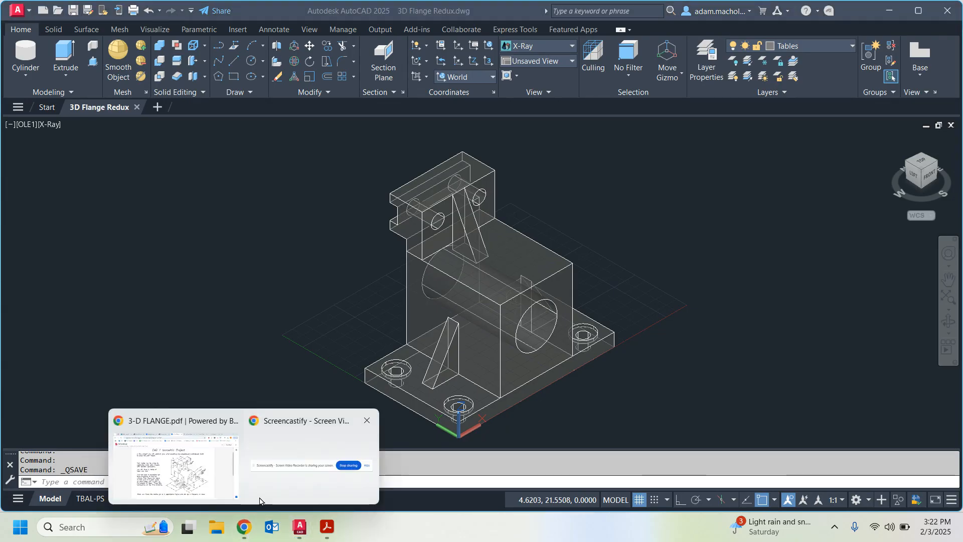
left_click(320, 463)
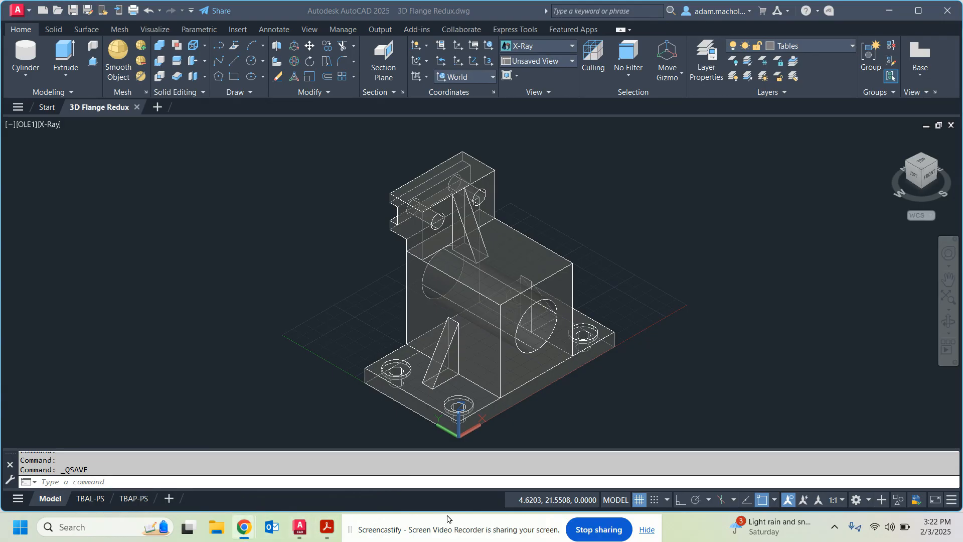